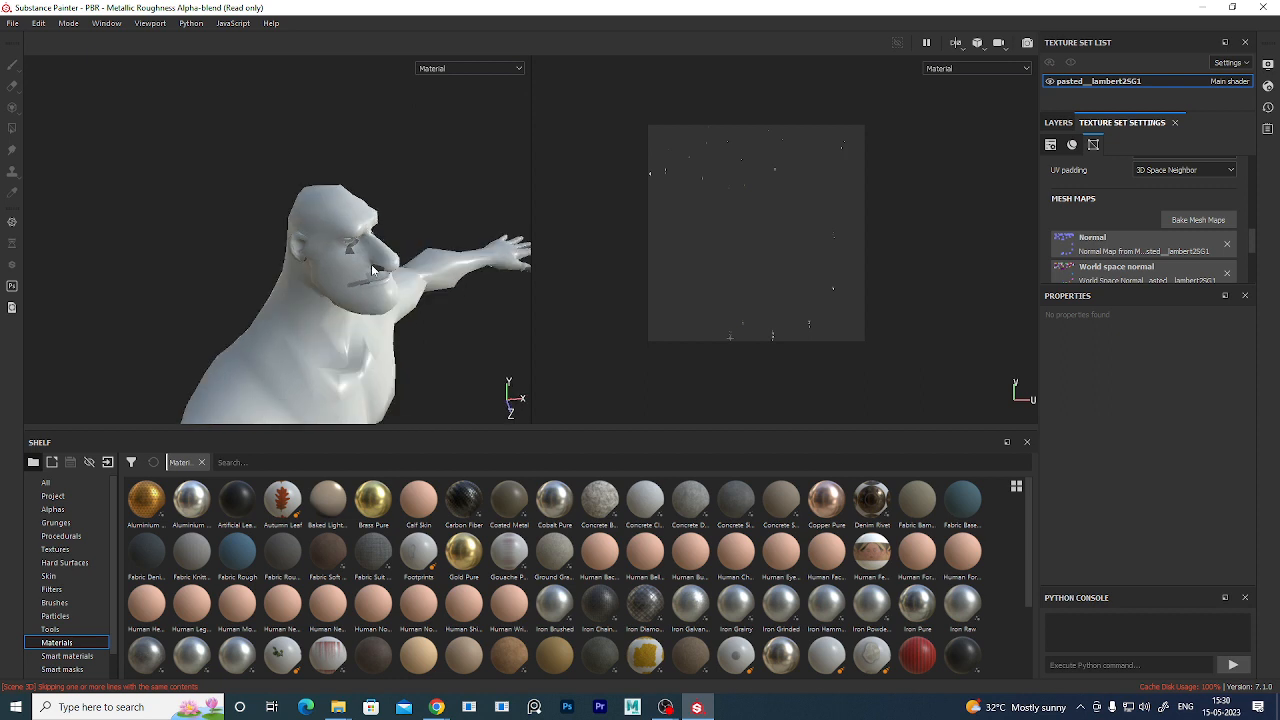
# Examine the untextured character model's face, head and torso up close and from several angles.
pyautogui.scroll(-2, 372, 266)
pyautogui.scroll(4, 372, 266)
pyautogui.scroll(3, 401, 296)
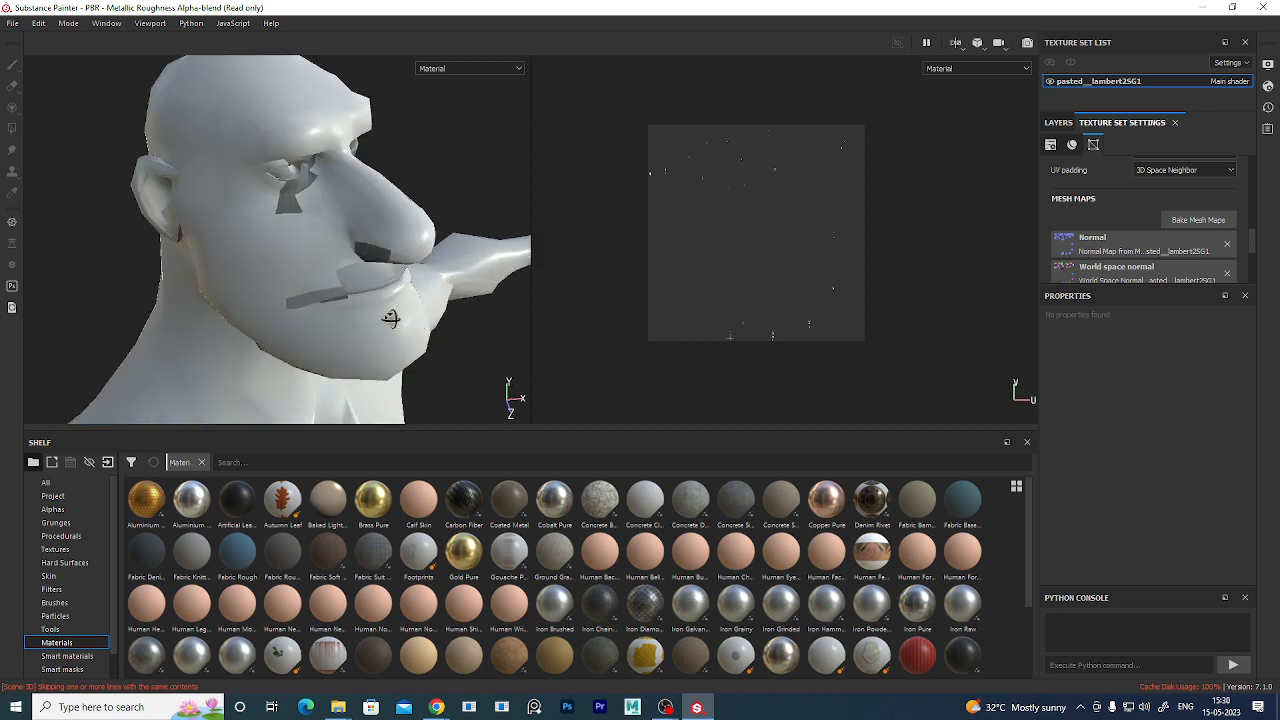
pyautogui.keyDown('alt'); pyautogui.moveTo(391, 319); pyautogui.dragTo(378, 264); pyautogui.keyUp('alt')
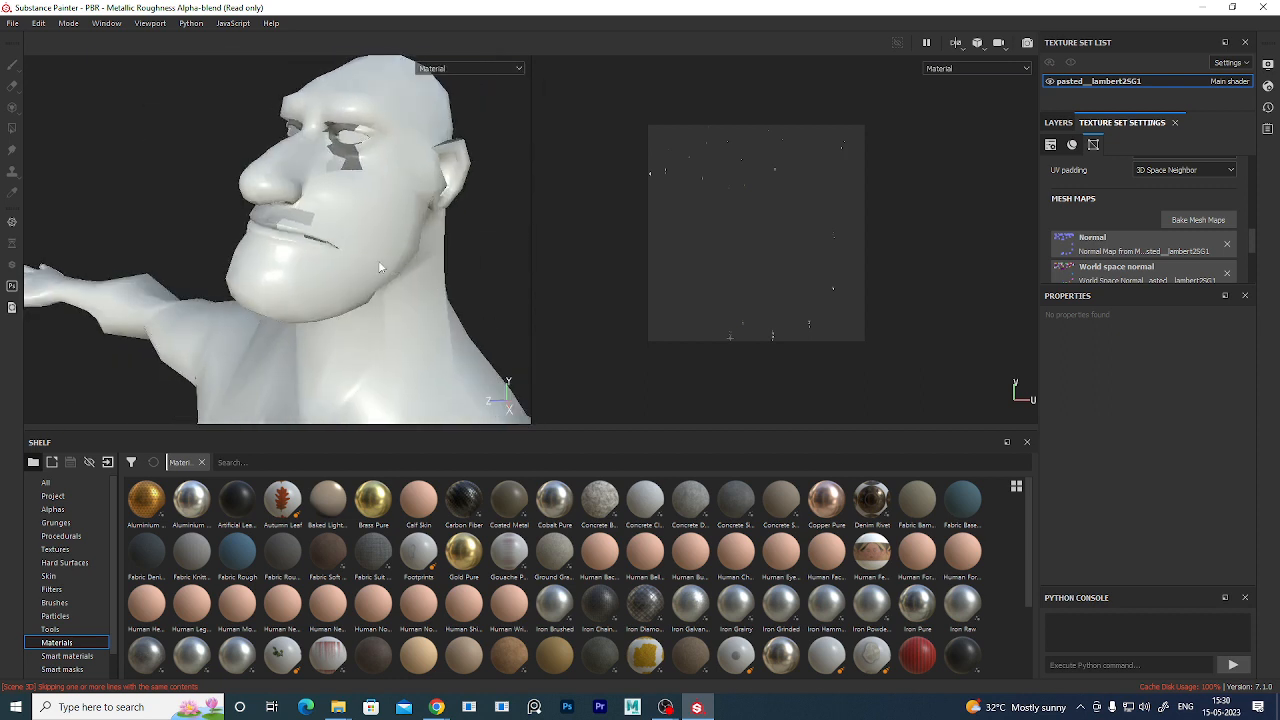
pyautogui.keyDown('alt'); pyautogui.moveTo(378, 264); pyautogui.dragTo(347, 324, button='middle'); pyautogui.keyUp('alt')
pyautogui.scroll(3, 390, 280)
pyautogui.keyDown('alt'); pyautogui.moveTo(347, 324); pyautogui.dragTo(409, 289); pyautogui.keyUp('alt')
pyautogui.keyDown('alt'); pyautogui.moveTo(340, 238); pyautogui.dragTo(283, 251); pyautogui.keyUp('alt')
pyautogui.keyDown('alt'); pyautogui.moveTo(283, 251); pyautogui.dragTo(312, 283, button='middle'); pyautogui.keyUp('alt')
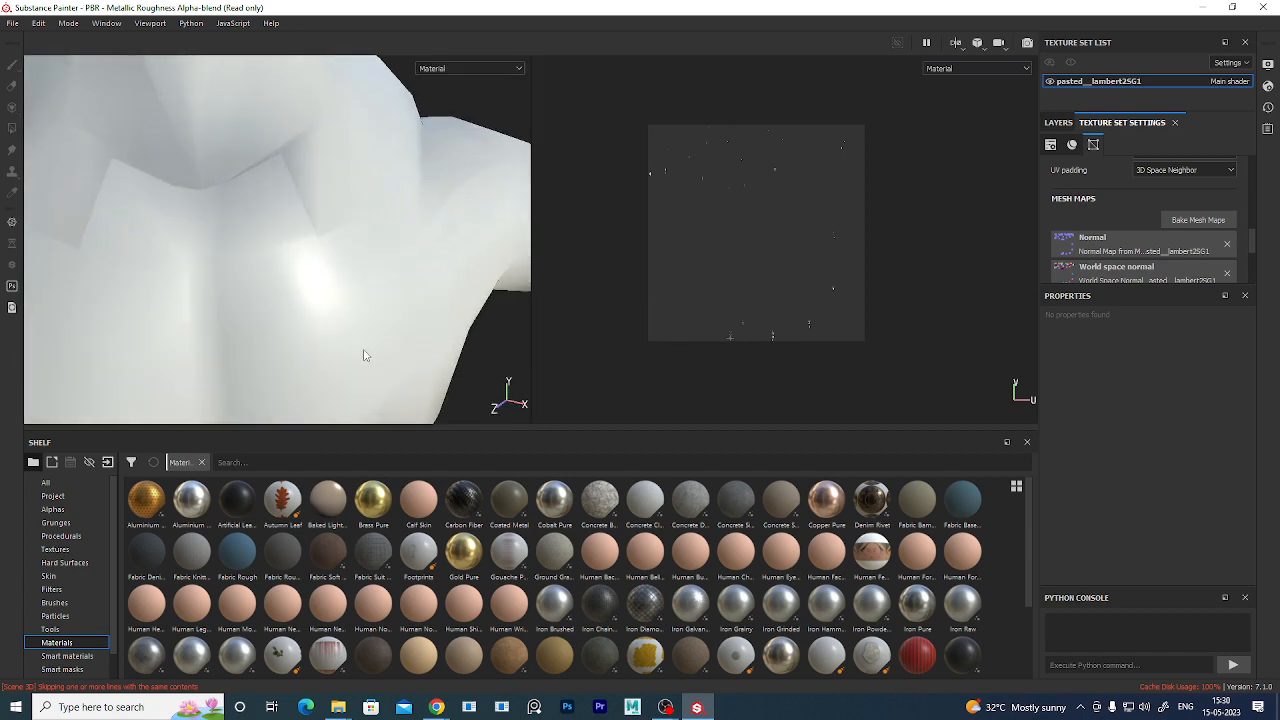
pyautogui.scroll(-6, 363, 354)
pyautogui.moveTo(387, 314)
pyautogui.keyDown('alt'); pyautogui.mouseDown()
pyautogui.moveTo(391, 331)
pyautogui.moveTo(397, 297)
pyautogui.moveTo(399, 308)
pyautogui.mouseUp(); pyautogui.keyUp('alt')
# Add a fill layer to the character's empty layer stack.
pyautogui.click(1058, 123)
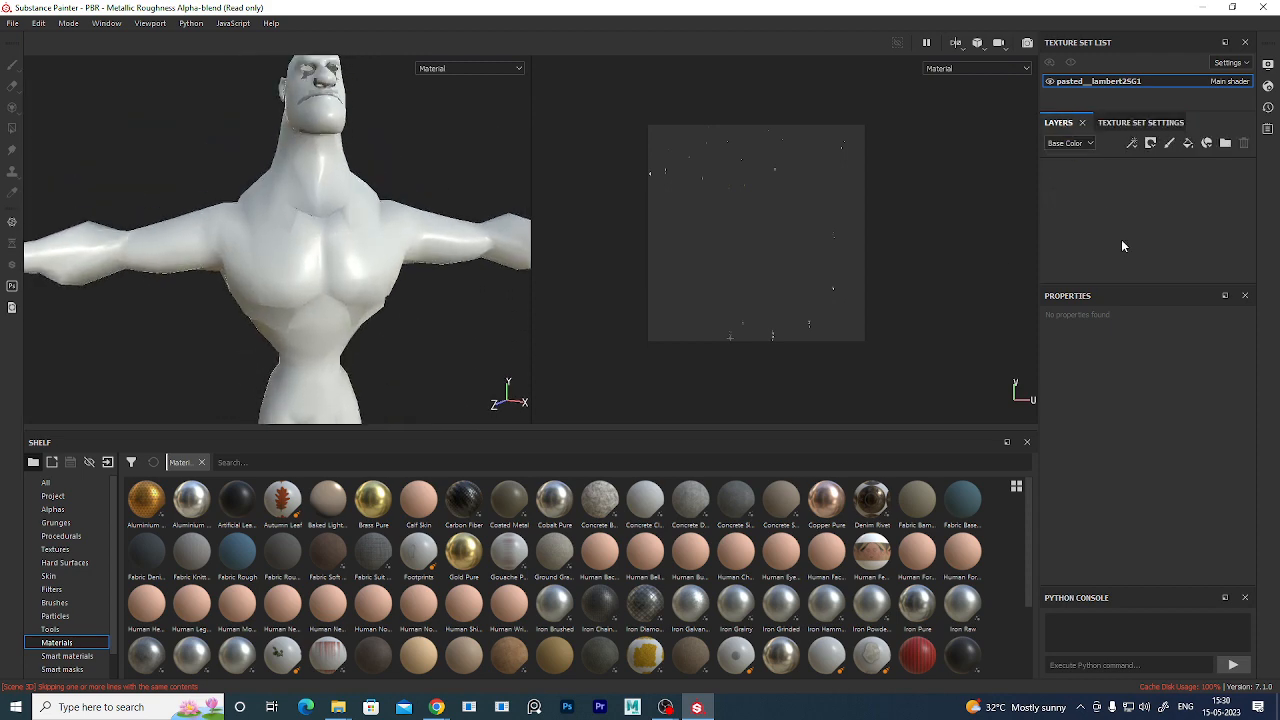
pyautogui.click(1188, 144)
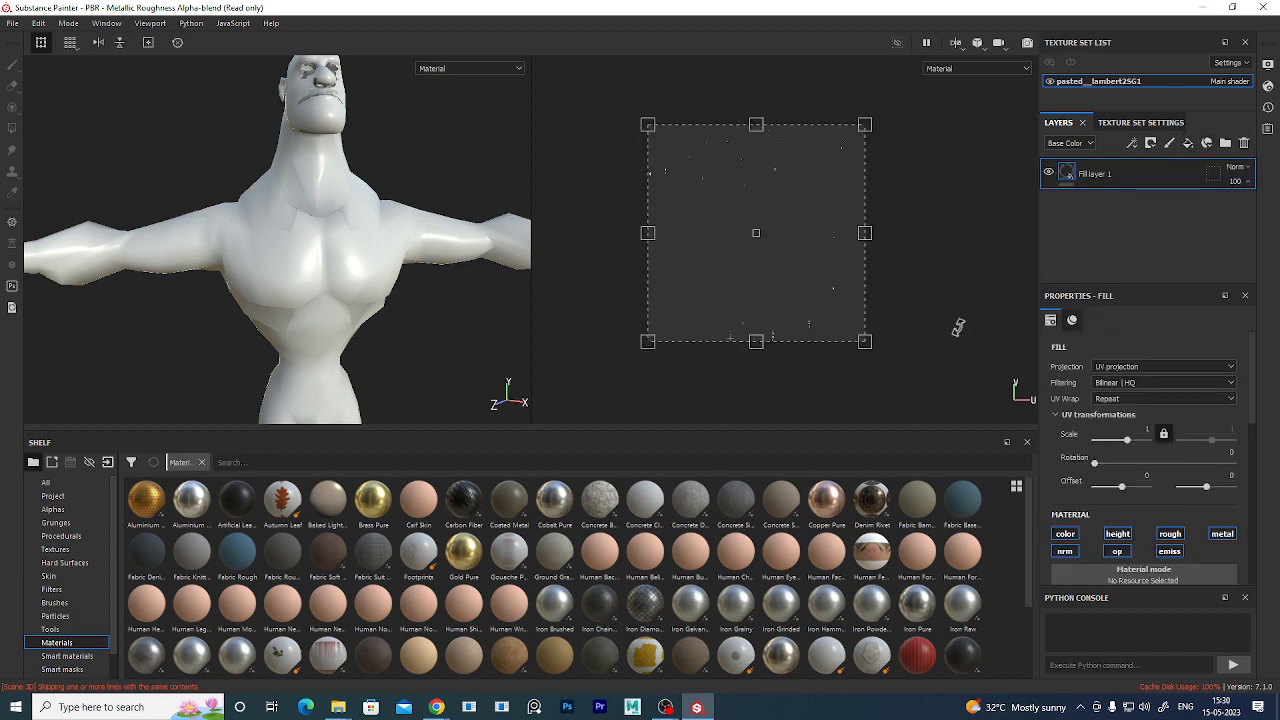
pyautogui.keyDown('alt'); pyautogui.moveTo(474, 314); pyautogui.dragTo(359, 197); pyautogui.keyUp('alt')
pyautogui.scroll(2, 360, 199)
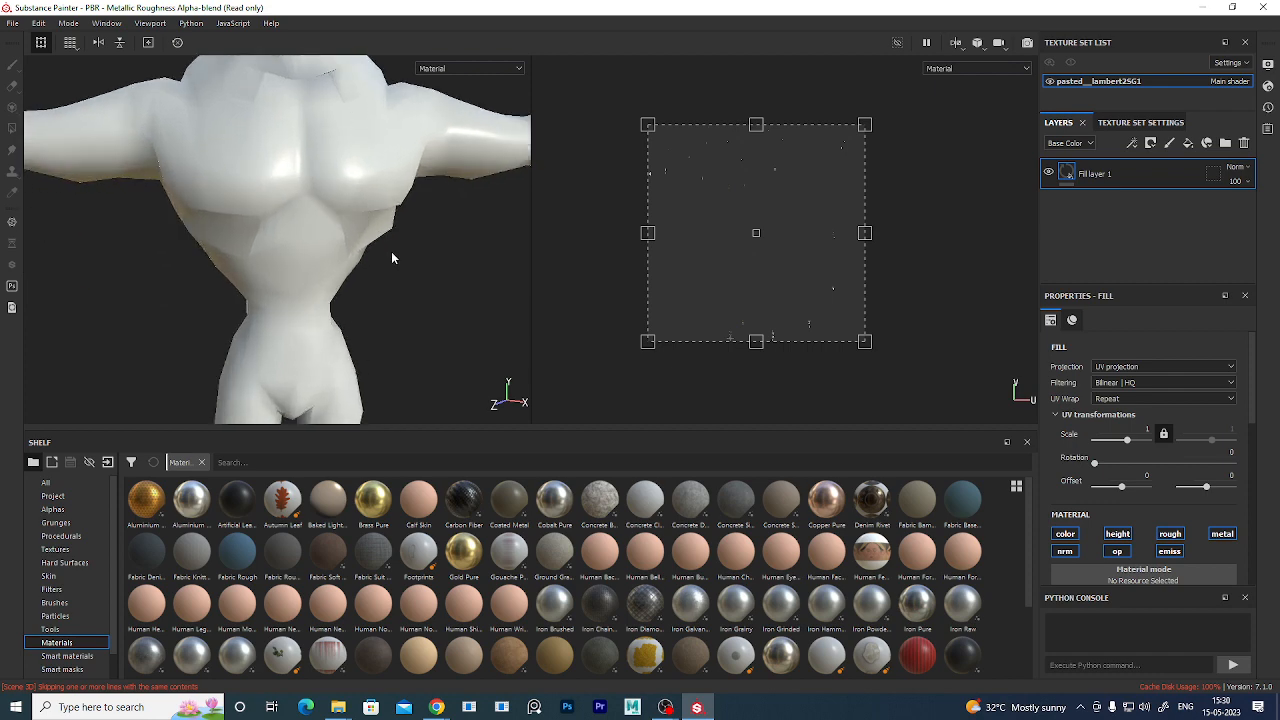
pyautogui.scroll(-2, 391, 251)
pyautogui.keyDown('alt'); pyautogui.moveTo(408, 257); pyautogui.dragTo(409, 274, button='middle'); pyautogui.keyUp('alt')
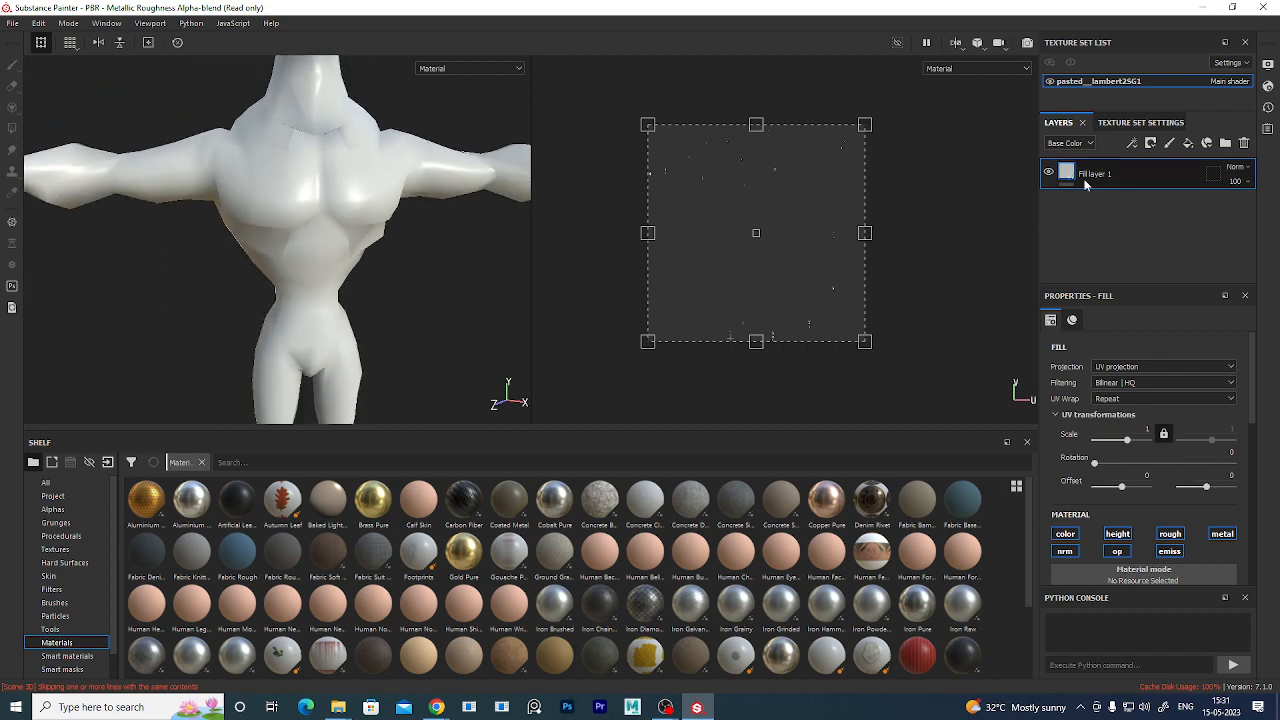
# Restrict the fill layer to the color channel by disabling emiss, op, nrm, metal, rough and height.
pyautogui.scroll(-4, 1182, 570)
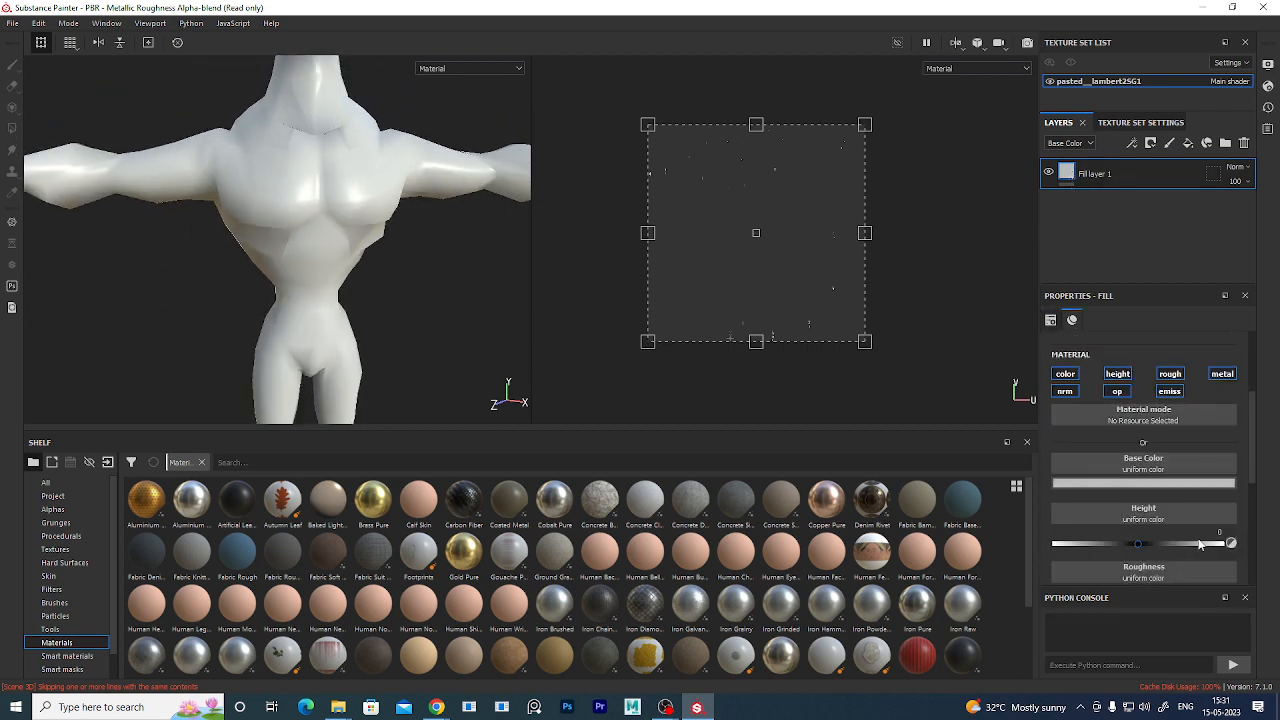
pyautogui.click(1169, 391)
pyautogui.click(1117, 391)
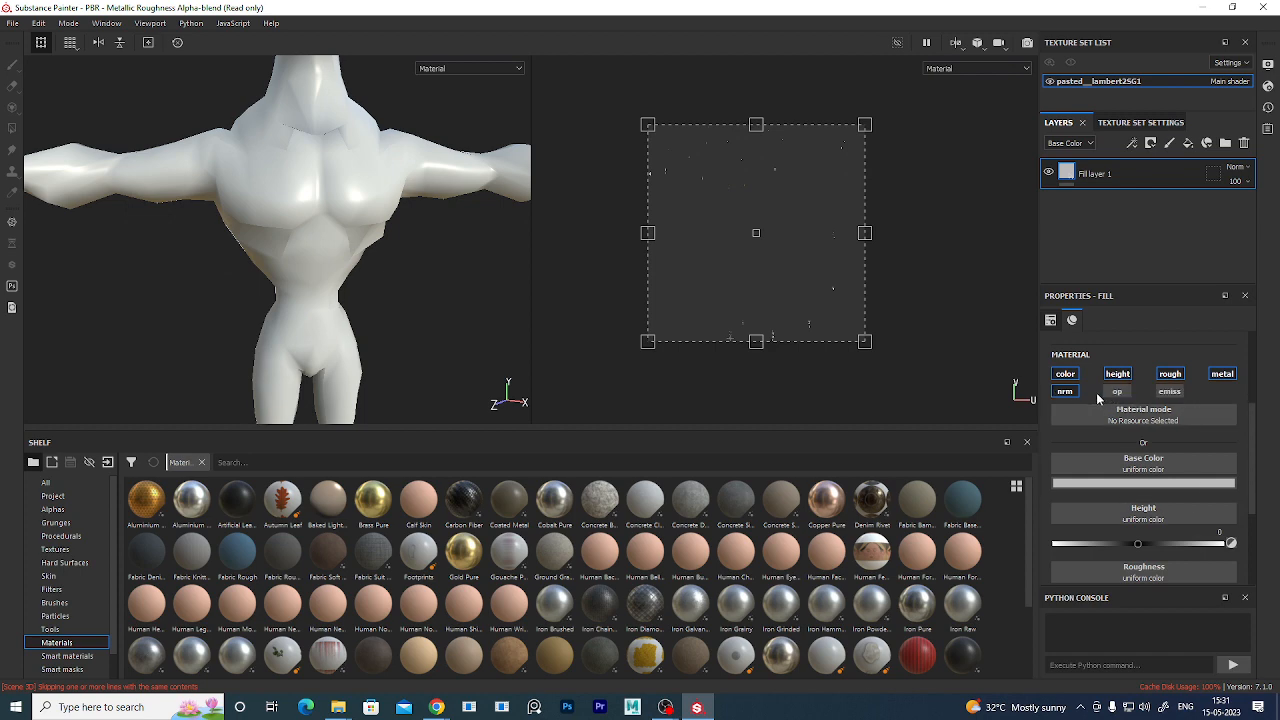
pyautogui.click(1065, 391)
pyautogui.click(1222, 373)
pyautogui.click(1170, 373)
pyautogui.click(1117, 373)
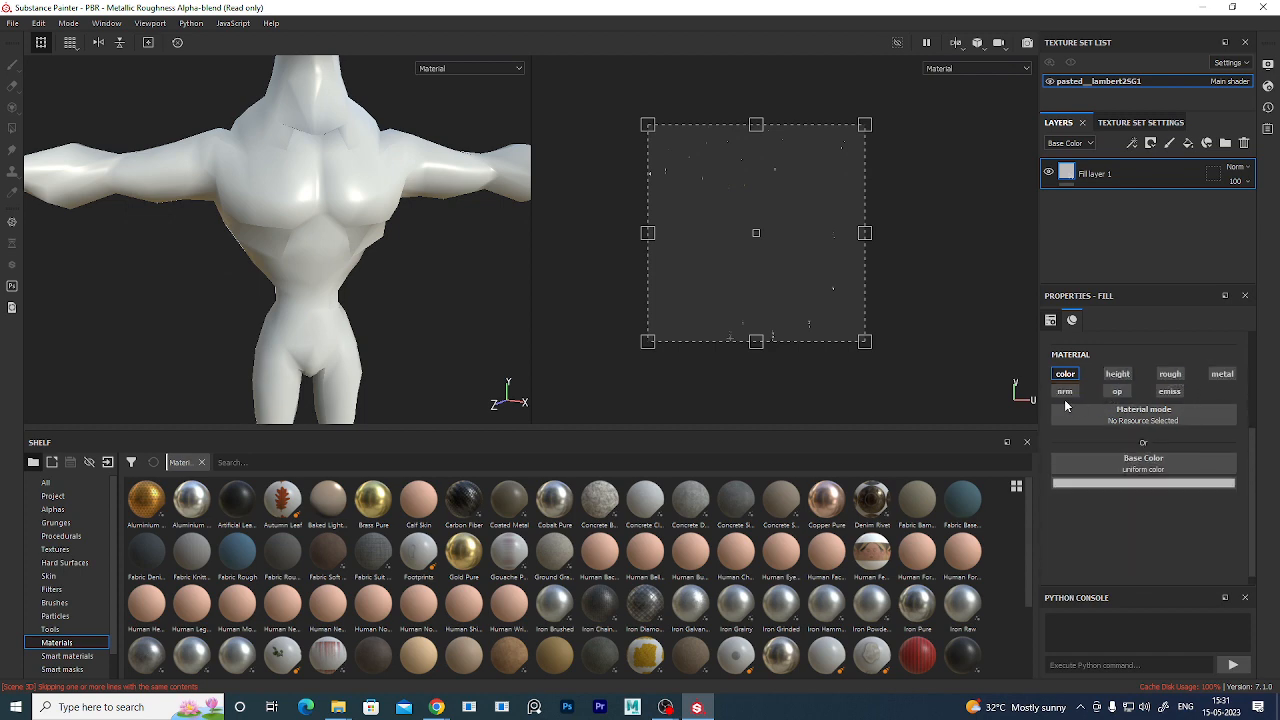
# Set the fill layer's base color to a light orange skin tone, about R 0.894, G 0.389, B 0.147.
pyautogui.click(1132, 485)
pyautogui.click(1149, 542)
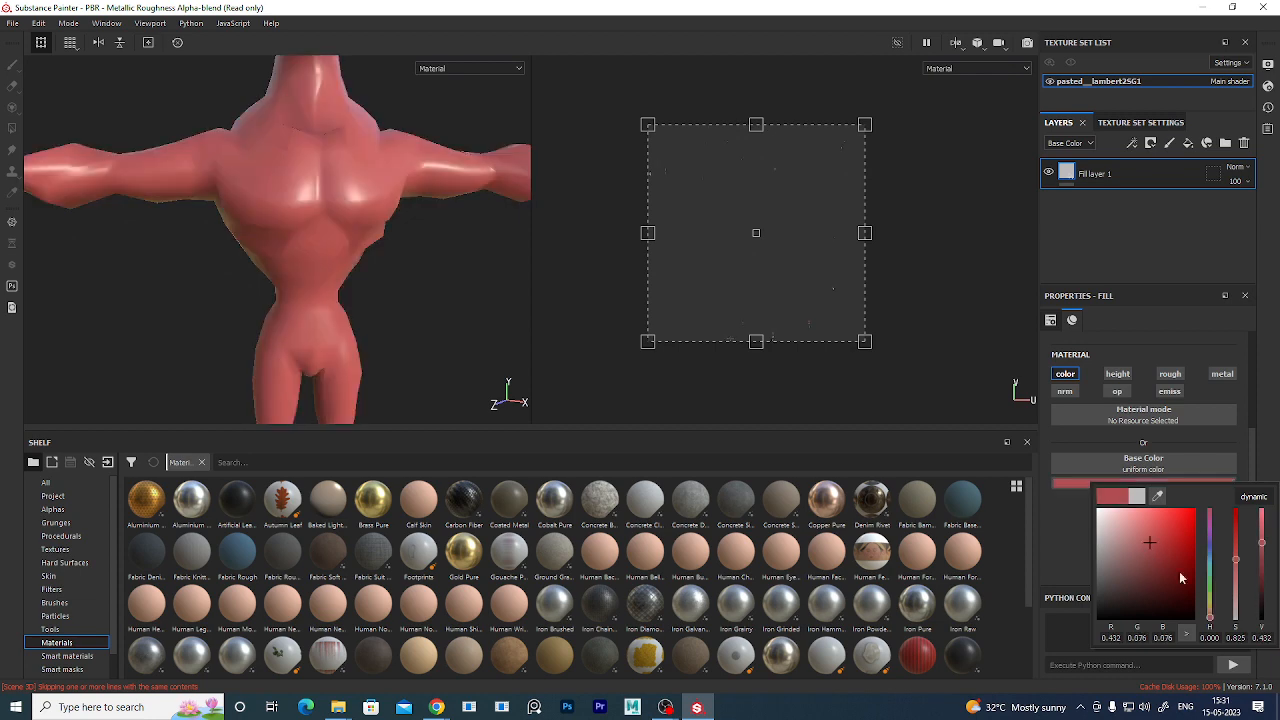
pyautogui.click(1210, 612)
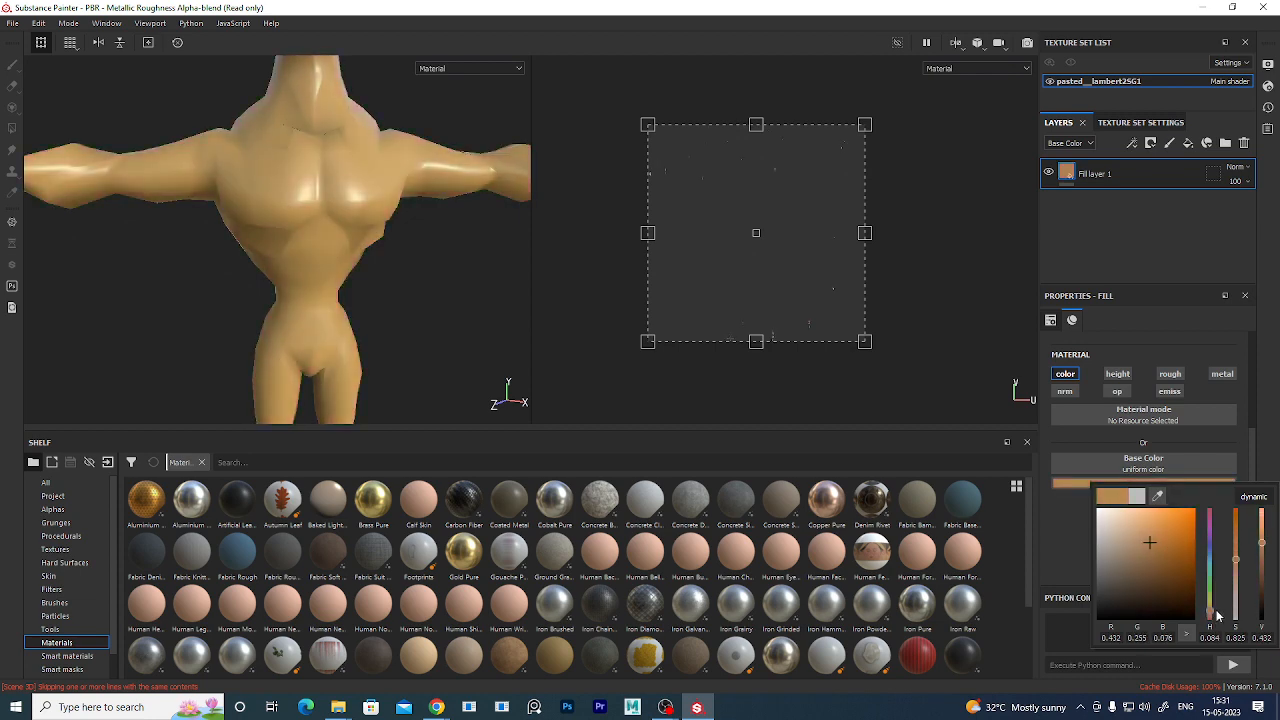
pyautogui.moveTo(1217, 612); pyautogui.dragTo(1217, 610)
pyautogui.moveTo(1176, 540); pyautogui.dragTo(1180, 545)
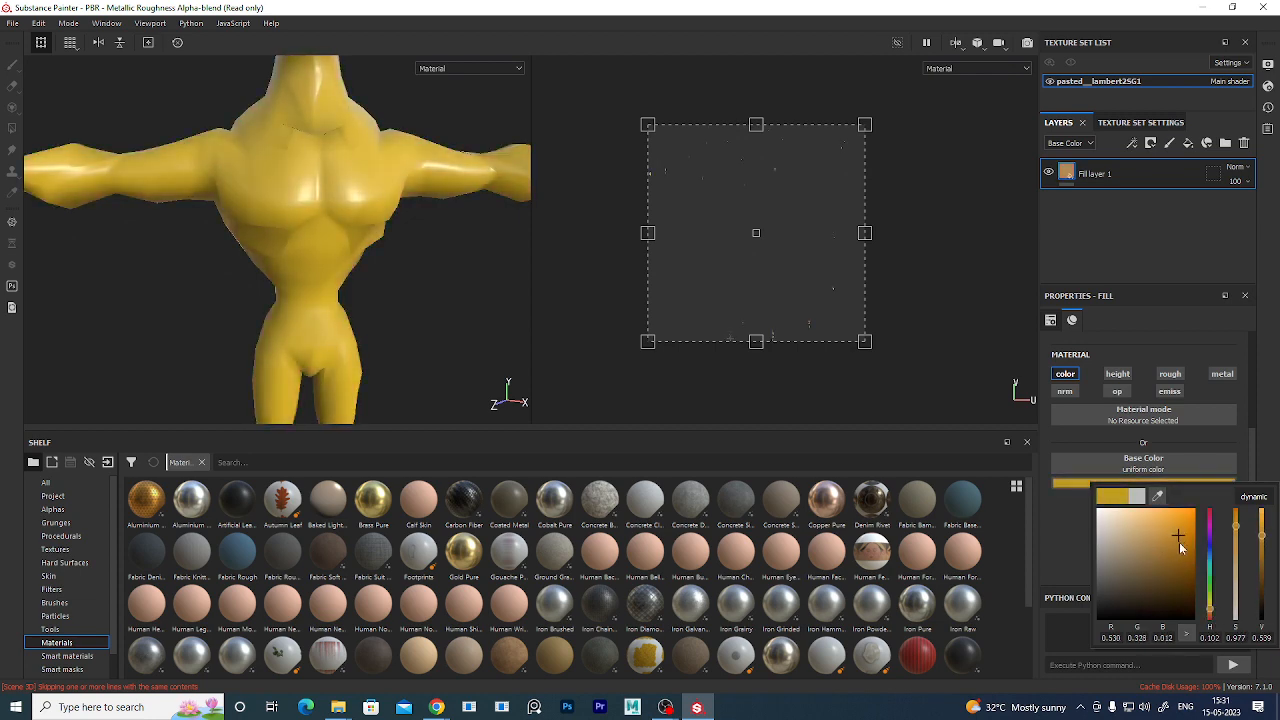
pyautogui.moveTo(1210, 614); pyautogui.dragTo(1211, 620)
pyautogui.moveTo(1188, 562); pyautogui.dragTo(1153, 513)
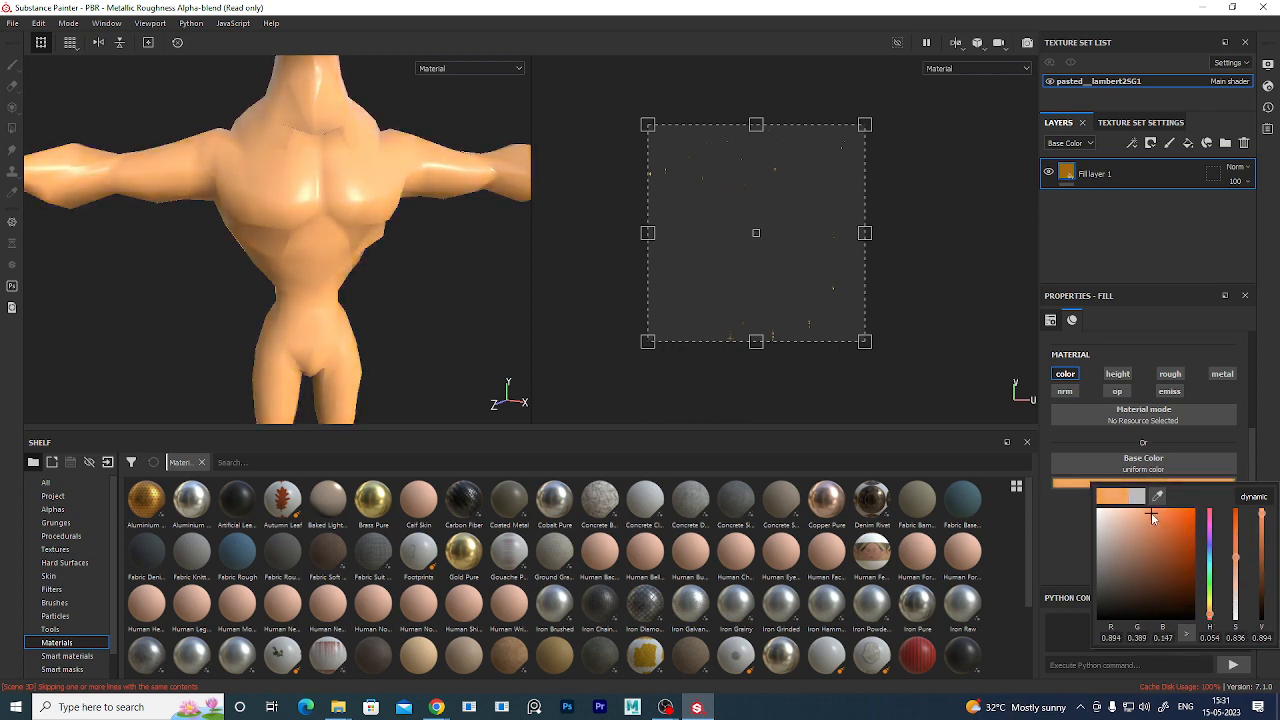
# Examine the skin color on the character's upper body and head from the side and front.
pyautogui.keyDown('alt'); pyautogui.moveTo(429, 264); pyautogui.dragTo(473, 270); pyautogui.keyUp('alt')
pyautogui.keyDown('alt'); pyautogui.moveTo(437, 254); pyautogui.dragTo(447, 355, button='middle'); pyautogui.keyUp('alt')
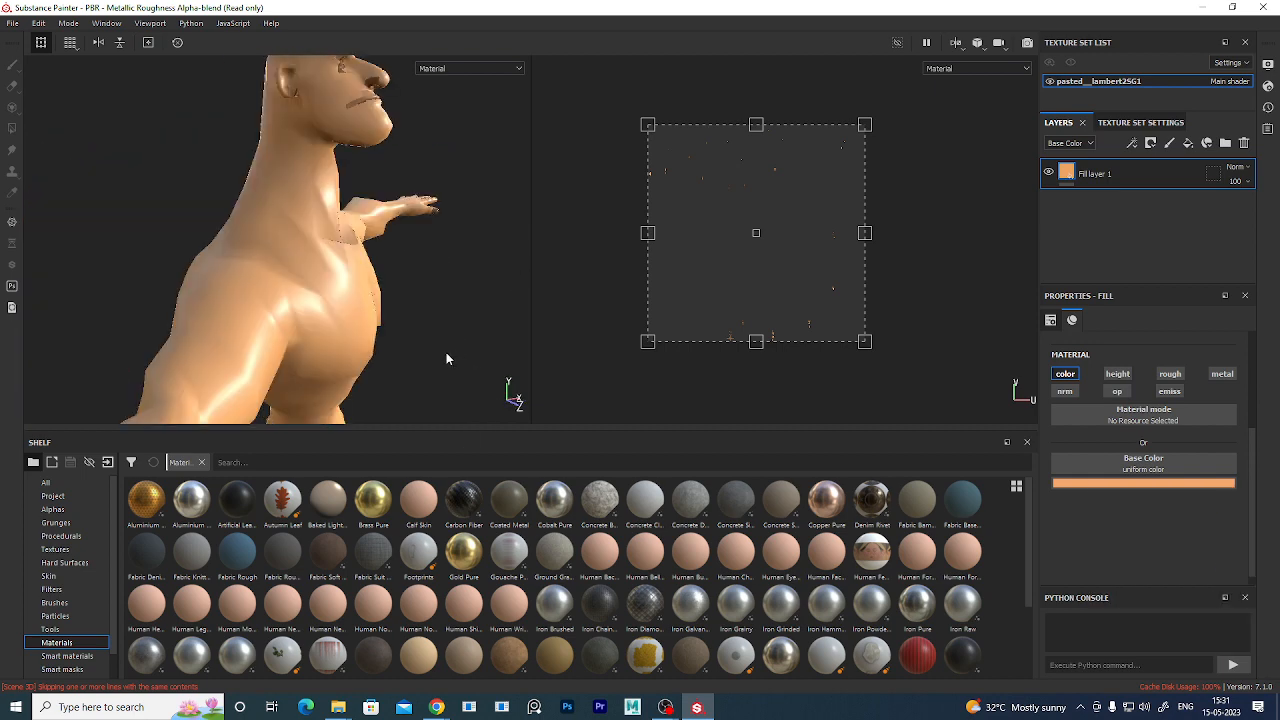
pyautogui.keyDown('alt'); pyautogui.moveTo(447, 355); pyautogui.dragTo(389, 220, button='right'); pyautogui.keyUp('alt')
pyautogui.keyDown('alt'); pyautogui.moveTo(389, 220); pyautogui.dragTo(471, 345, button='middle'); pyautogui.keyUp('alt')
pyautogui.keyDown('alt'); pyautogui.moveTo(471, 345); pyautogui.dragTo(278, 347); pyautogui.keyUp('alt')
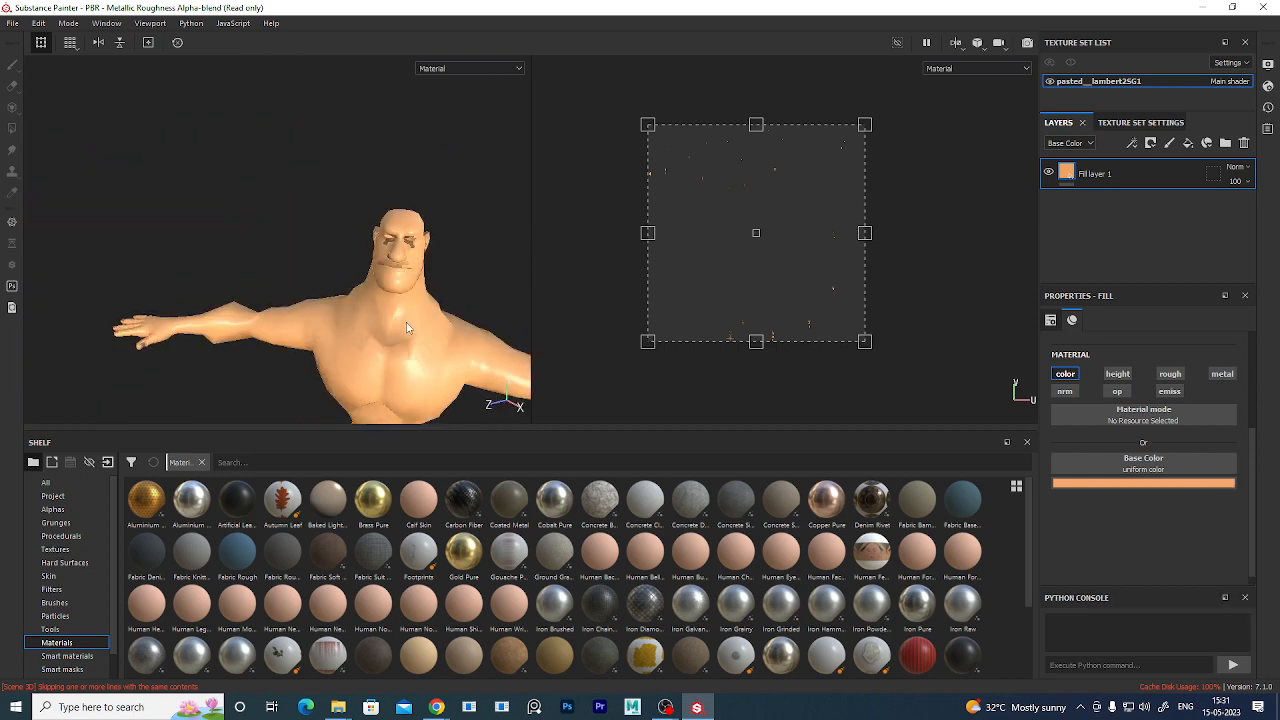
pyautogui.keyDown('alt'); pyautogui.moveTo(404, 328); pyautogui.dragTo(408, 317); pyautogui.keyUp('alt')
pyautogui.keyDown('alt'); pyautogui.moveTo(408, 317); pyautogui.dragTo(425, 297, button='right'); pyautogui.keyUp('alt')
pyautogui.scroll(5, 426, 297)
pyautogui.keyDown('alt'); pyautogui.moveTo(404, 352); pyautogui.dragTo(417, 375); pyautogui.keyUp('alt')
pyautogui.scroll(2, 417, 375)
pyautogui.scroll(3, 402, 340)
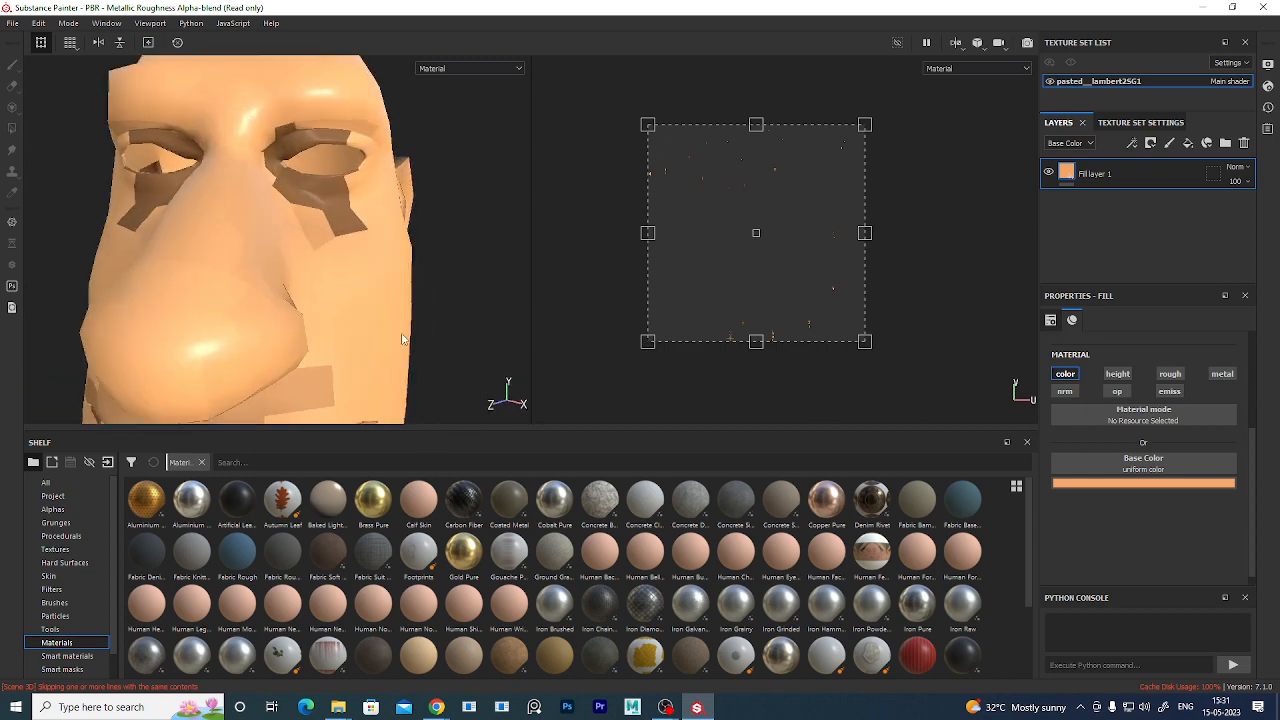
# Examine the skin-colored face around the eyes, nose and mouth at close range, ending on a front view of the head.
pyautogui.keyDown('alt'); pyautogui.moveTo(366, 189); pyautogui.dragTo(434, 241); pyautogui.keyUp('alt')
pyautogui.scroll(2, 454, 251)
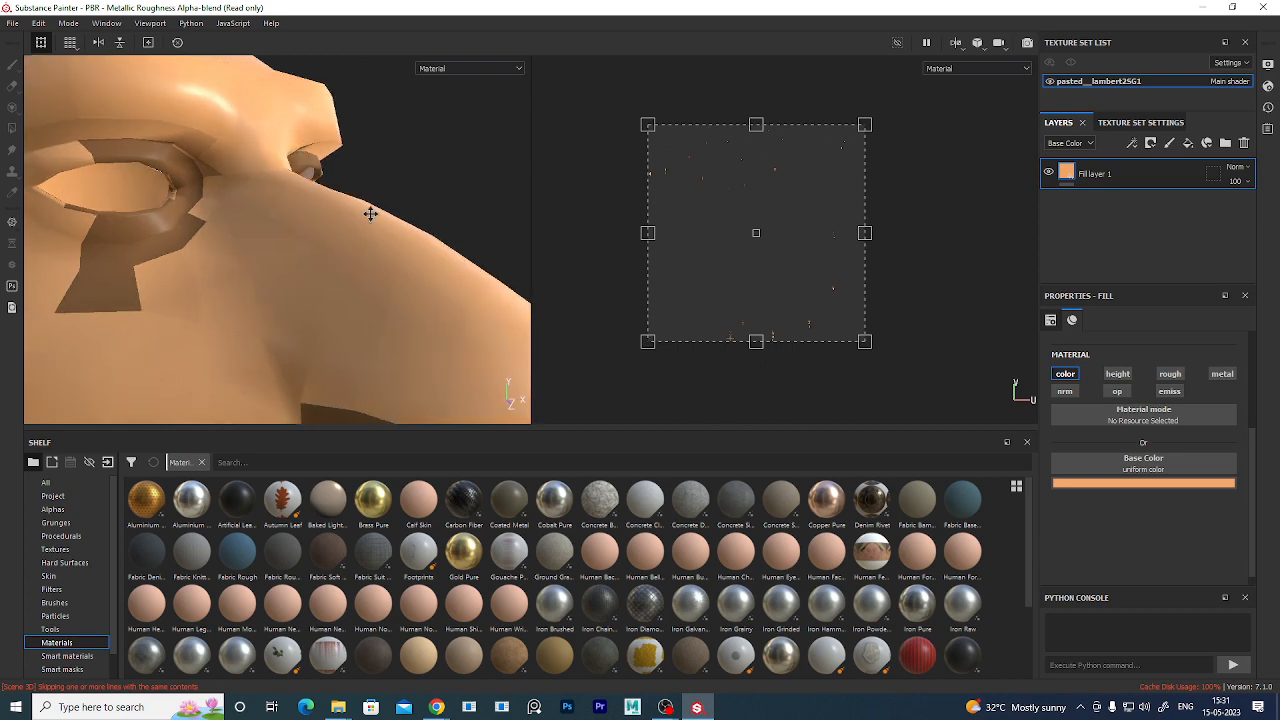
pyautogui.keyDown('alt'); pyautogui.moveTo(370, 212); pyautogui.dragTo(392, 197, button='middle'); pyautogui.keyUp('alt')
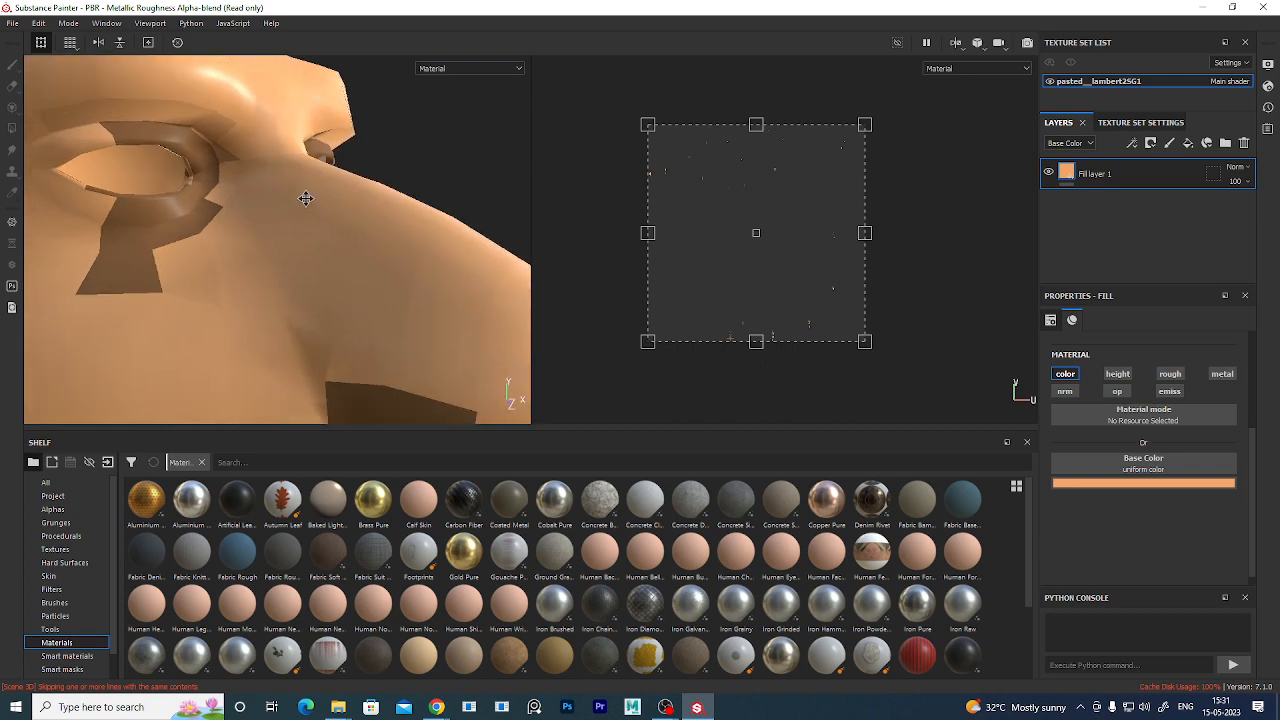
pyautogui.keyDown('alt'); pyautogui.moveTo(309, 197); pyautogui.dragTo(373, 200); pyautogui.keyUp('alt')
pyautogui.keyDown('alt'); pyautogui.moveTo(318, 278); pyautogui.dragTo(351, 217, button='middle'); pyautogui.keyUp('alt')
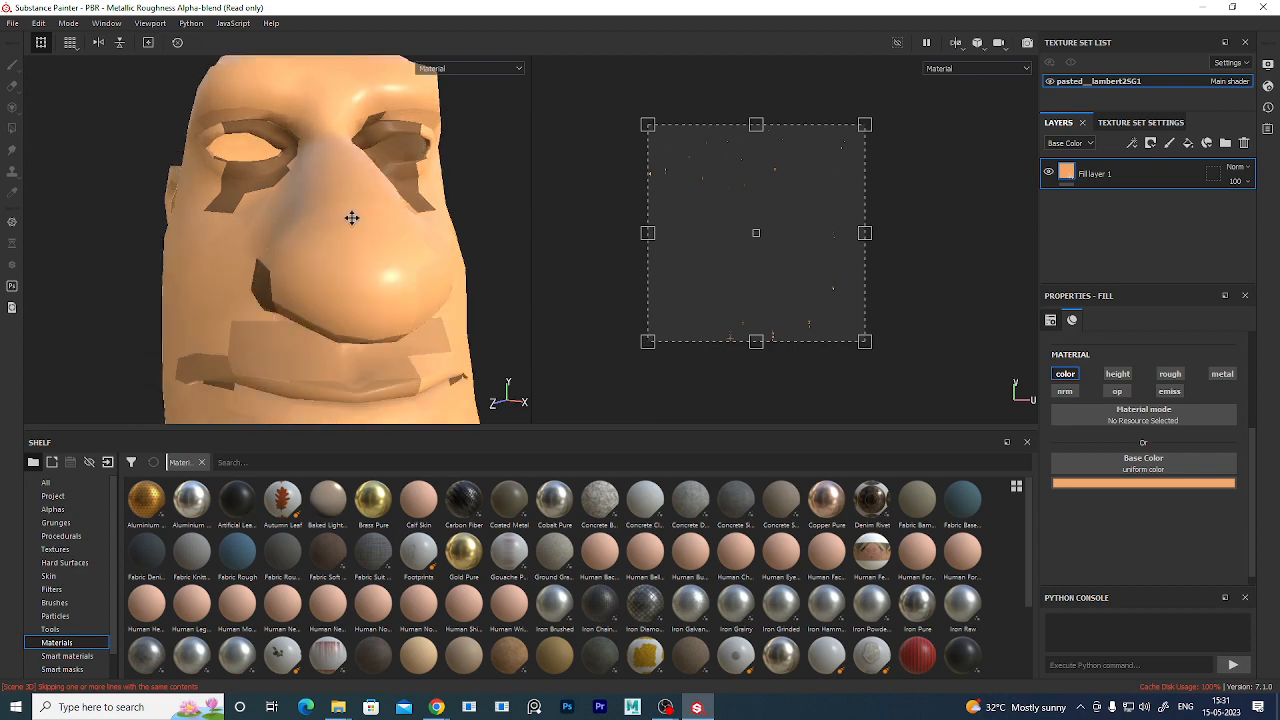
pyautogui.keyDown('alt'); pyautogui.moveTo(351, 217); pyautogui.dragTo(373, 167, button='right'); pyautogui.keyUp('alt')
pyautogui.keyDown('alt'); pyautogui.moveTo(384, 332); pyautogui.dragTo(370, 196, button='middle'); pyautogui.keyUp('alt')
pyautogui.keyDown('alt'); pyautogui.moveTo(370, 201); pyautogui.dragTo(343, 105, button='right'); pyautogui.keyUp('alt')
pyautogui.keyDown('alt'); pyautogui.moveTo(371, 337); pyautogui.dragTo(381, 160, button='middle'); pyautogui.keyUp('alt')
pyautogui.keyDown('alt'); pyautogui.moveTo(383, 360); pyautogui.dragTo(394, 258, button='right'); pyautogui.keyUp('alt')
pyautogui.keyDown('alt'); pyautogui.moveTo(394, 258); pyautogui.dragTo(386, 366); pyautogui.keyUp('alt')
pyautogui.keyDown('alt'); pyautogui.moveTo(386, 366); pyautogui.dragTo(382, 424, button='right'); pyautogui.keyUp('alt')
pyautogui.keyDown('alt'); pyautogui.moveTo(386, 365); pyautogui.dragTo(388, 327, button='middle'); pyautogui.keyUp('alt')
pyautogui.keyDown('alt'); pyautogui.moveTo(388, 327); pyautogui.dragTo(355, 346); pyautogui.keyUp('alt')
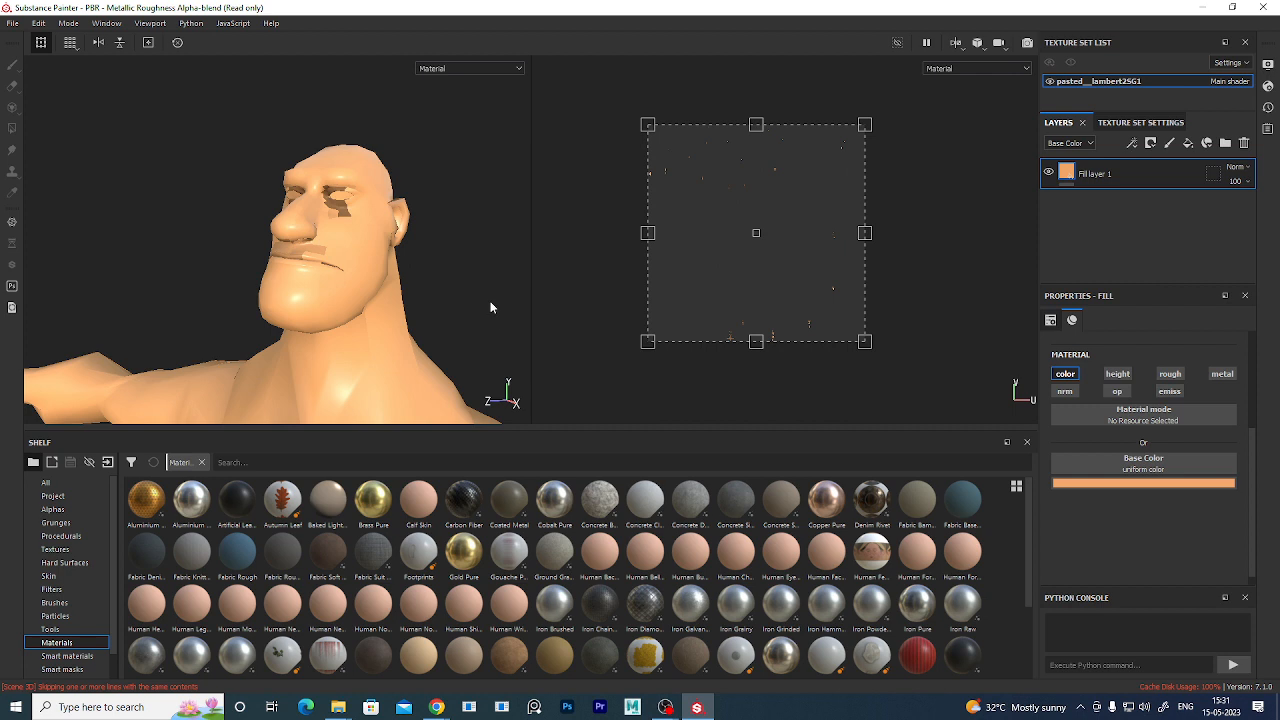
pyautogui.keyDown('alt'); pyautogui.moveTo(399, 356); pyautogui.dragTo(404, 308); pyautogui.keyUp('alt')
pyautogui.click(397, 287)
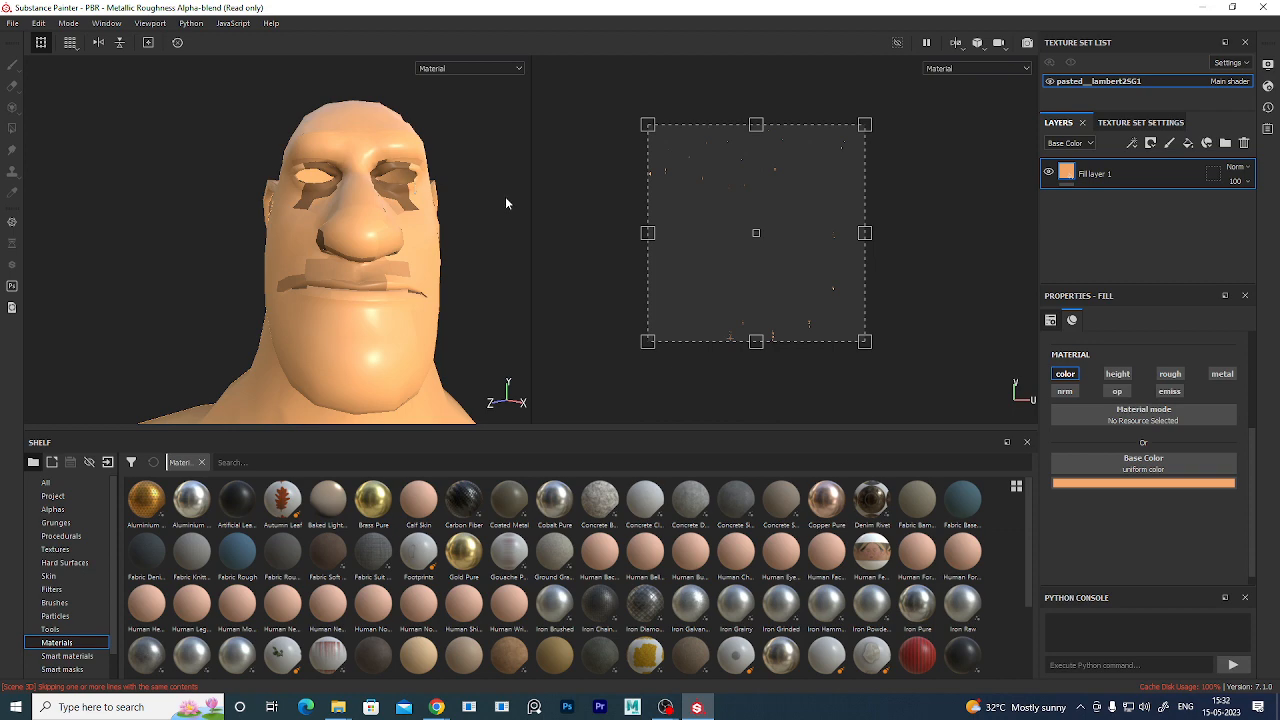
# Add a second fill layer above the skin layer and give it a black mask.
pyautogui.click(1188, 143)
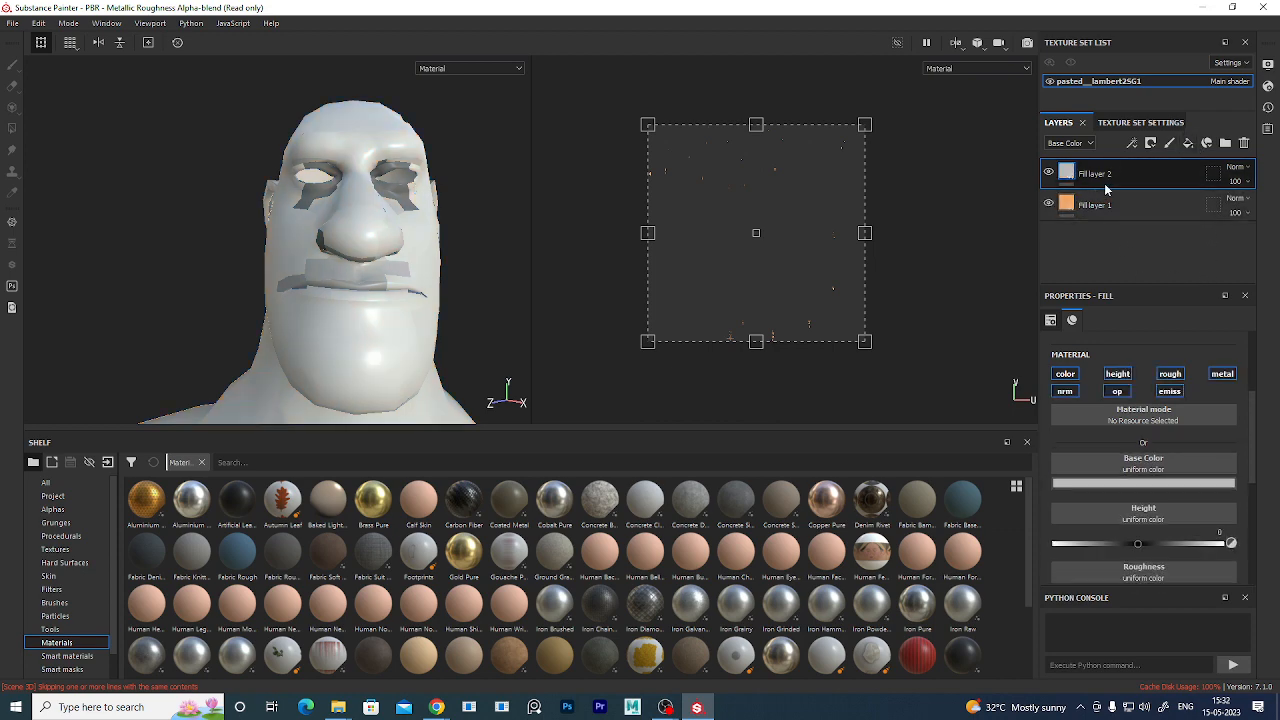
pyautogui.rightClick(1138, 180)
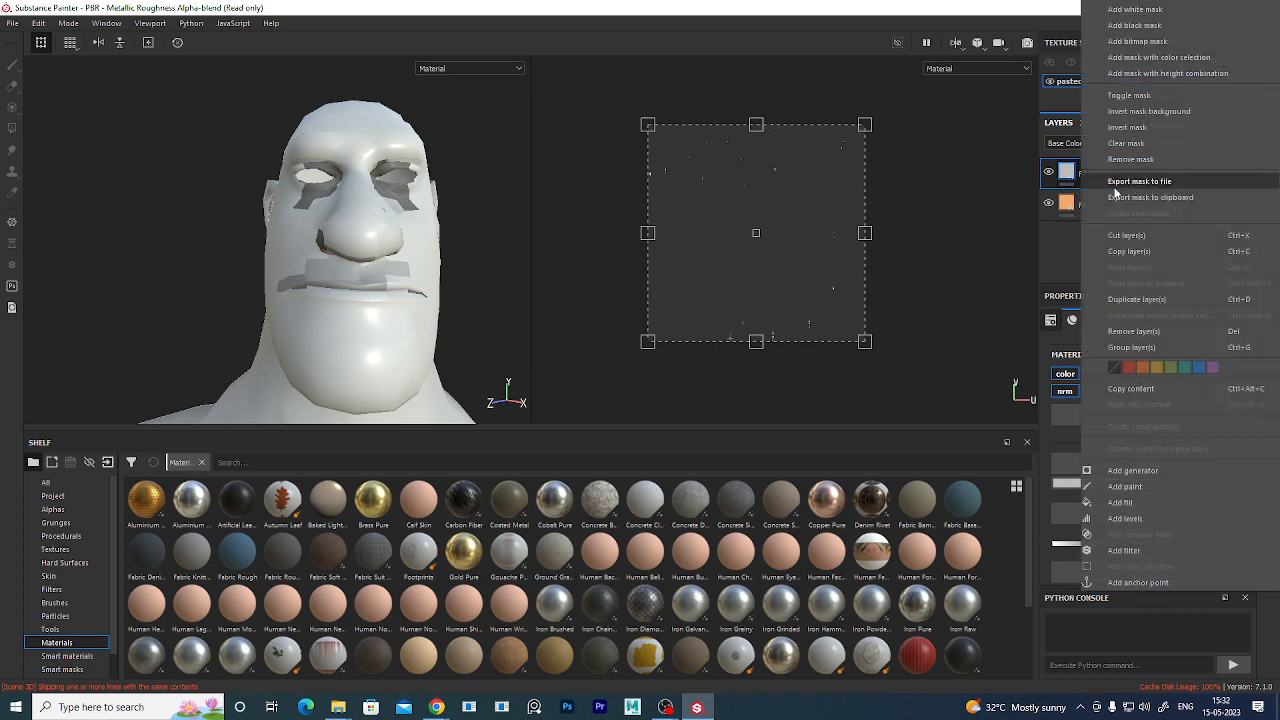
pyautogui.click(1176, 25)
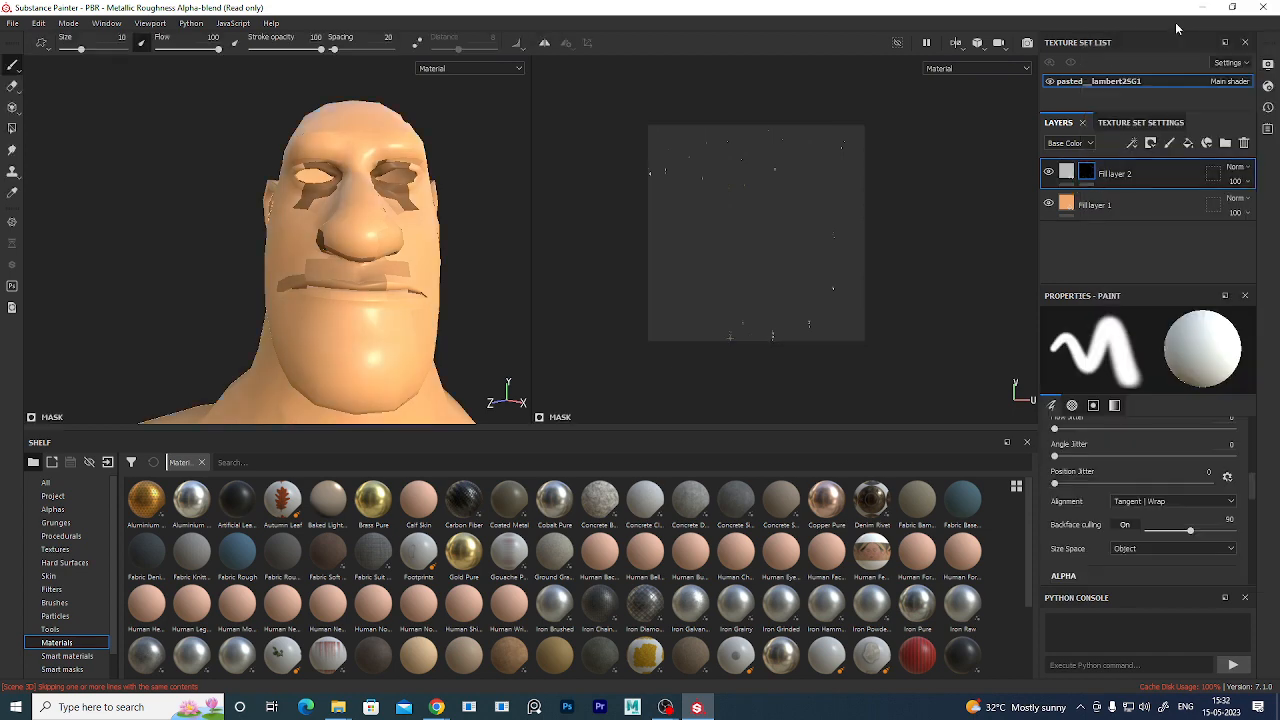
# Add an empty generator to the second fill layer's mask and browse the available generators.
pyautogui.rightClick(1136, 180)
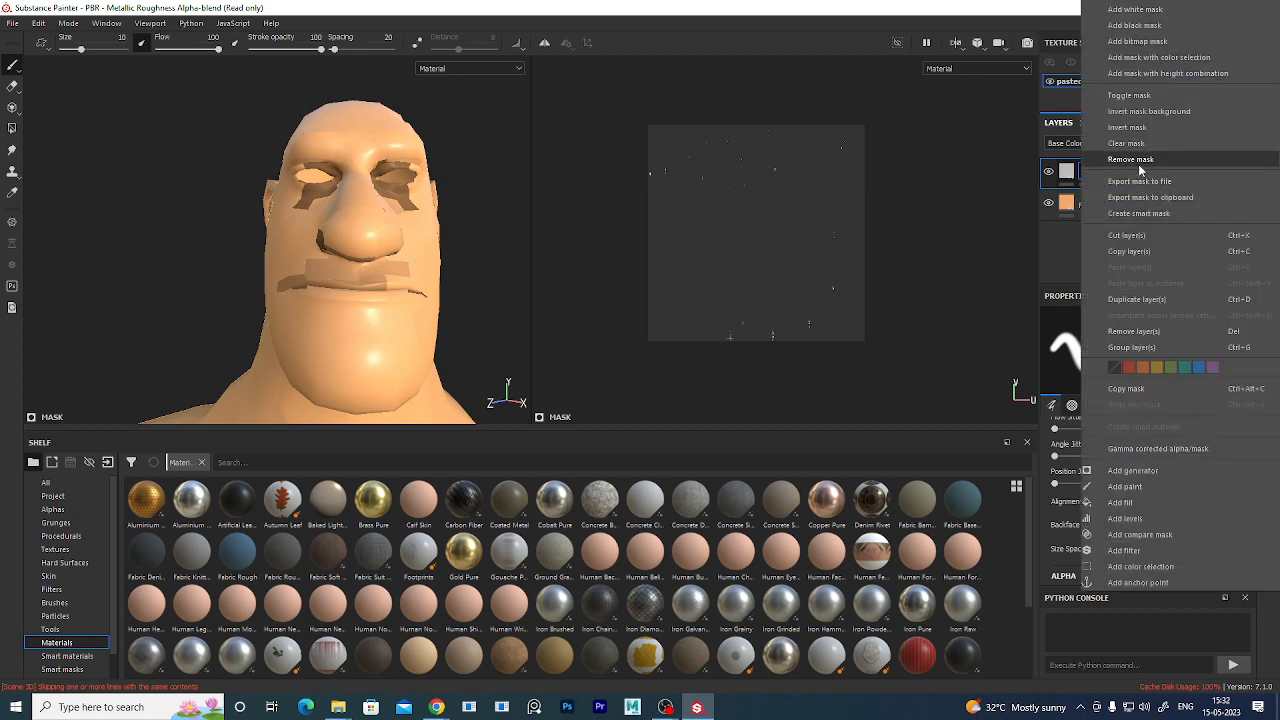
pyautogui.click(1166, 471)
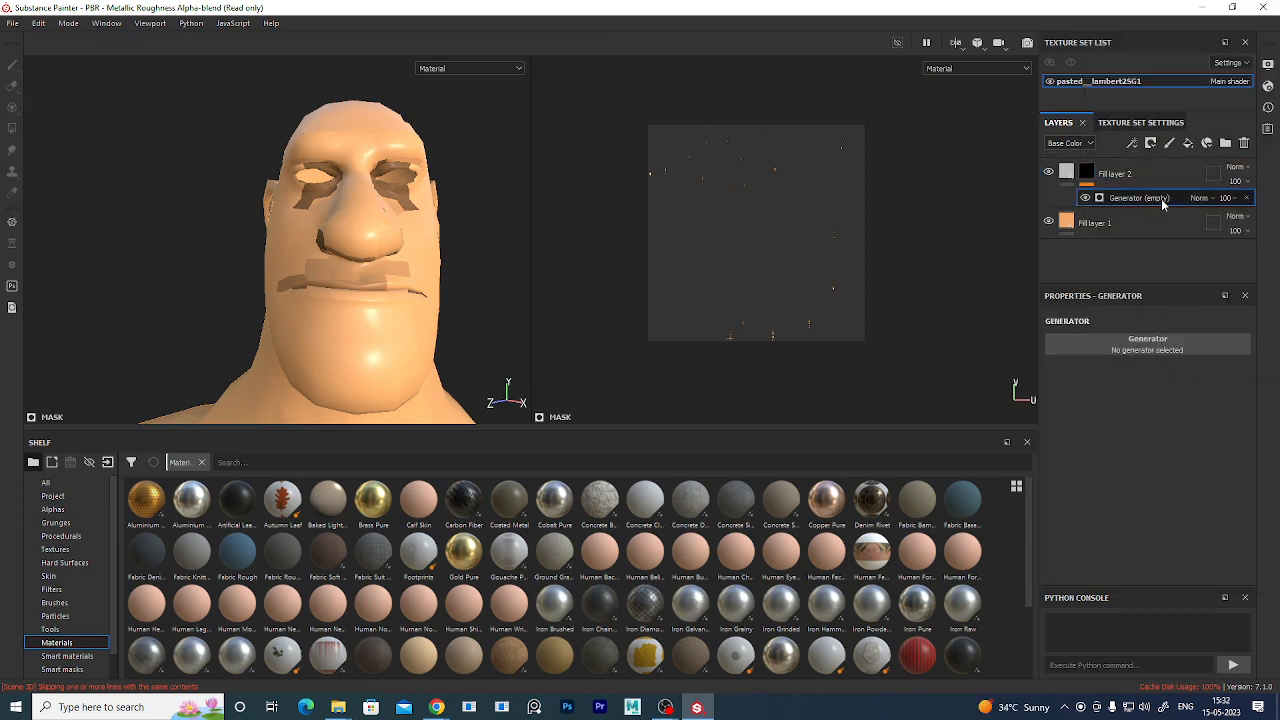
pyautogui.click(1172, 344)
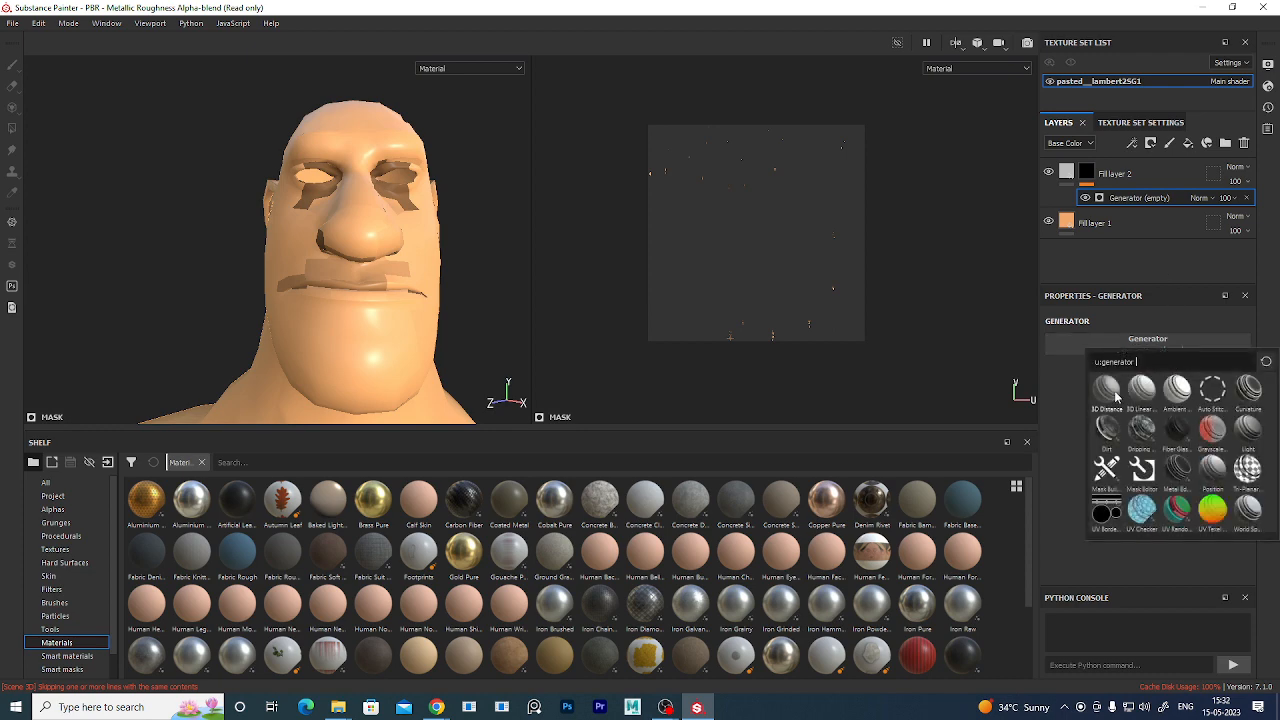
pyautogui.moveTo(1114, 392)
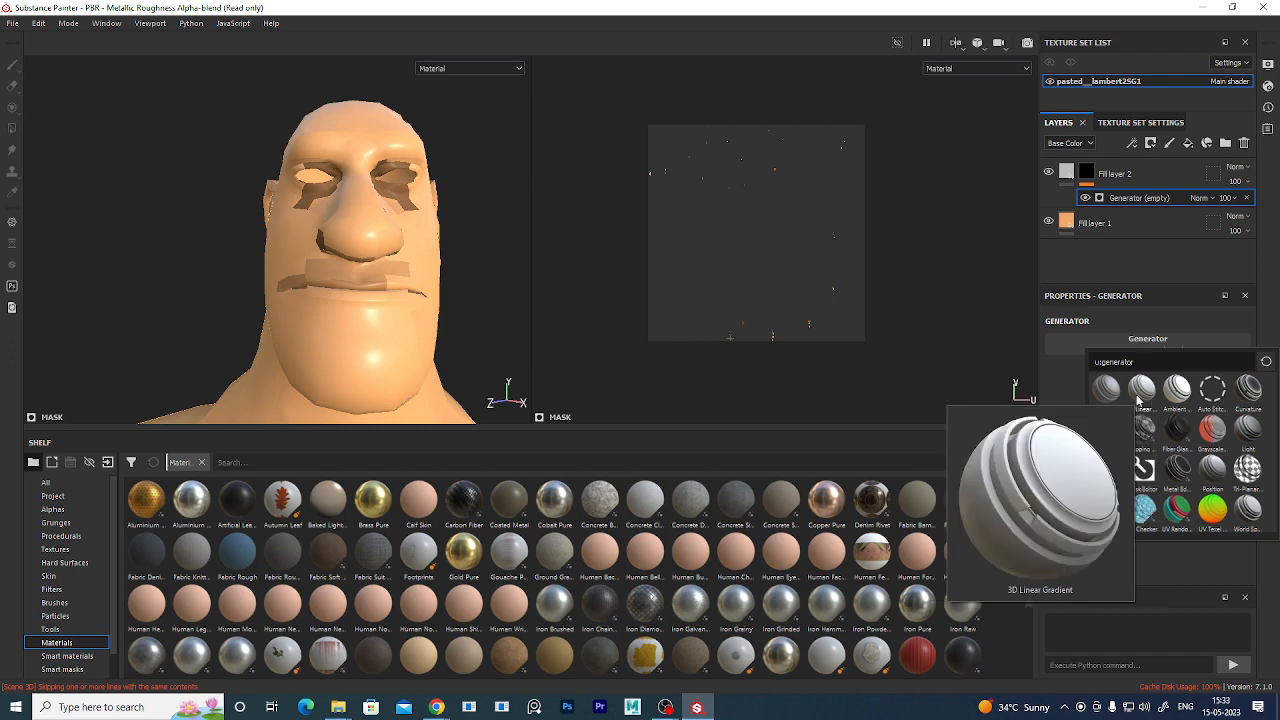
pyautogui.moveTo(1182, 398)
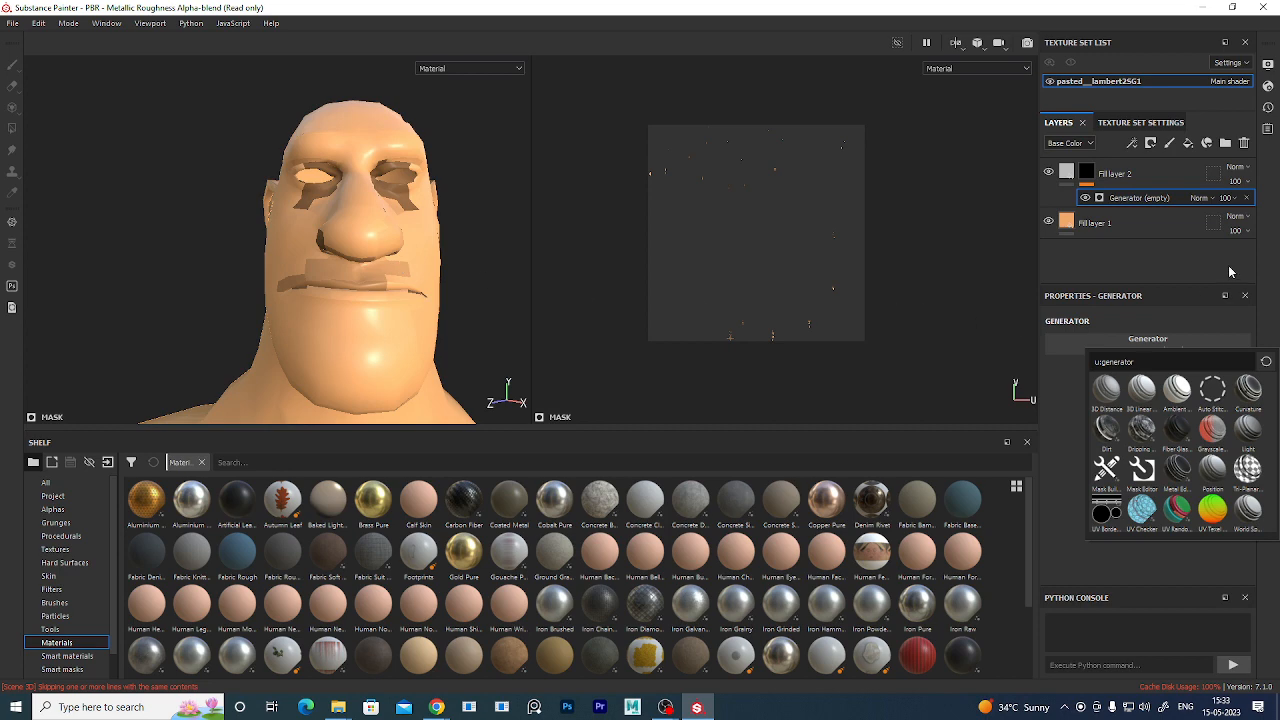
# Select the skin fill layer, review the texture set's baked mesh maps in an enlarged settings area, and return to the layer stack.
pyautogui.click(1176, 224)
pyautogui.click(1176, 224)
pyautogui.click(1140, 122)
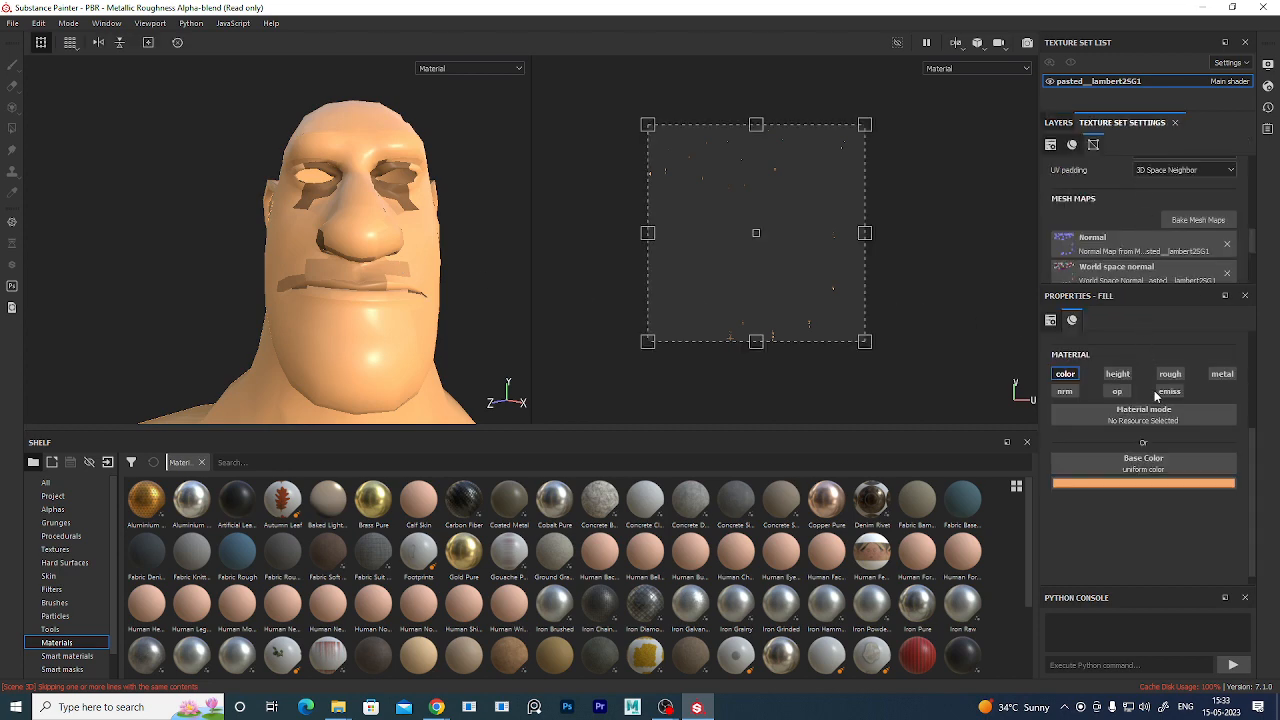
pyautogui.scroll(2, 1145, 331)
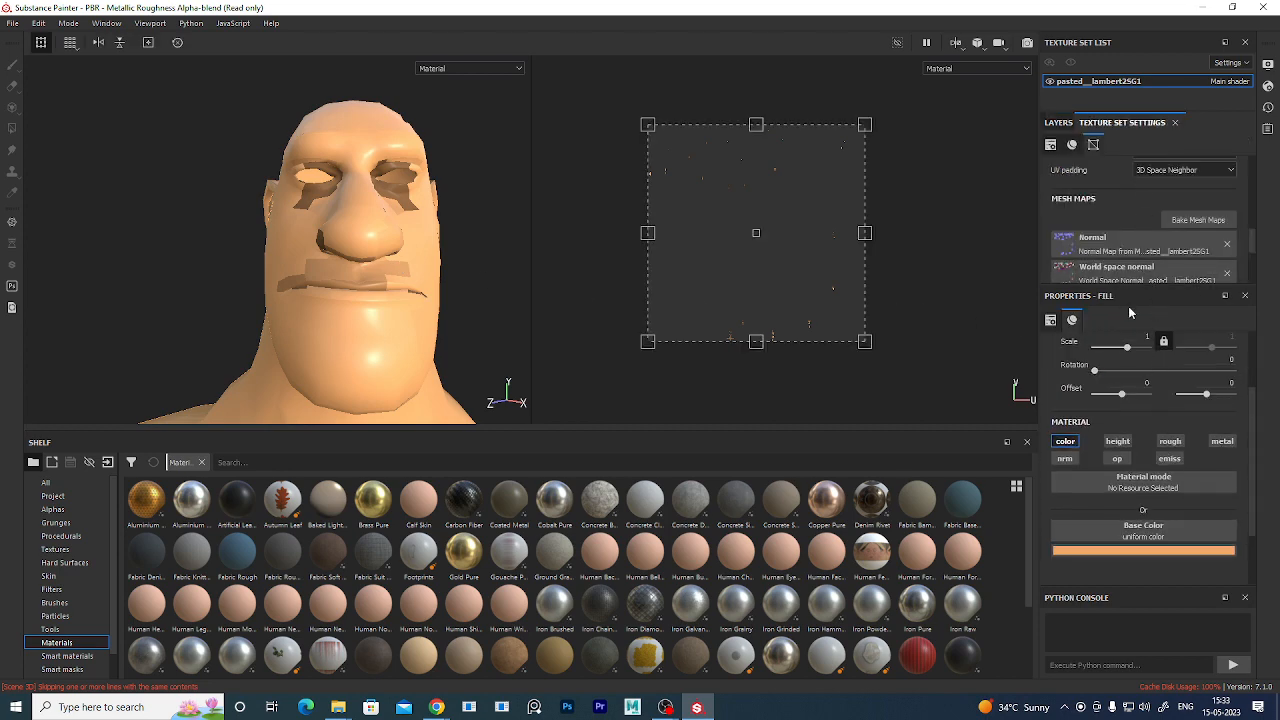
pyautogui.moveTo(1141, 282); pyautogui.dragTo(1141, 428)
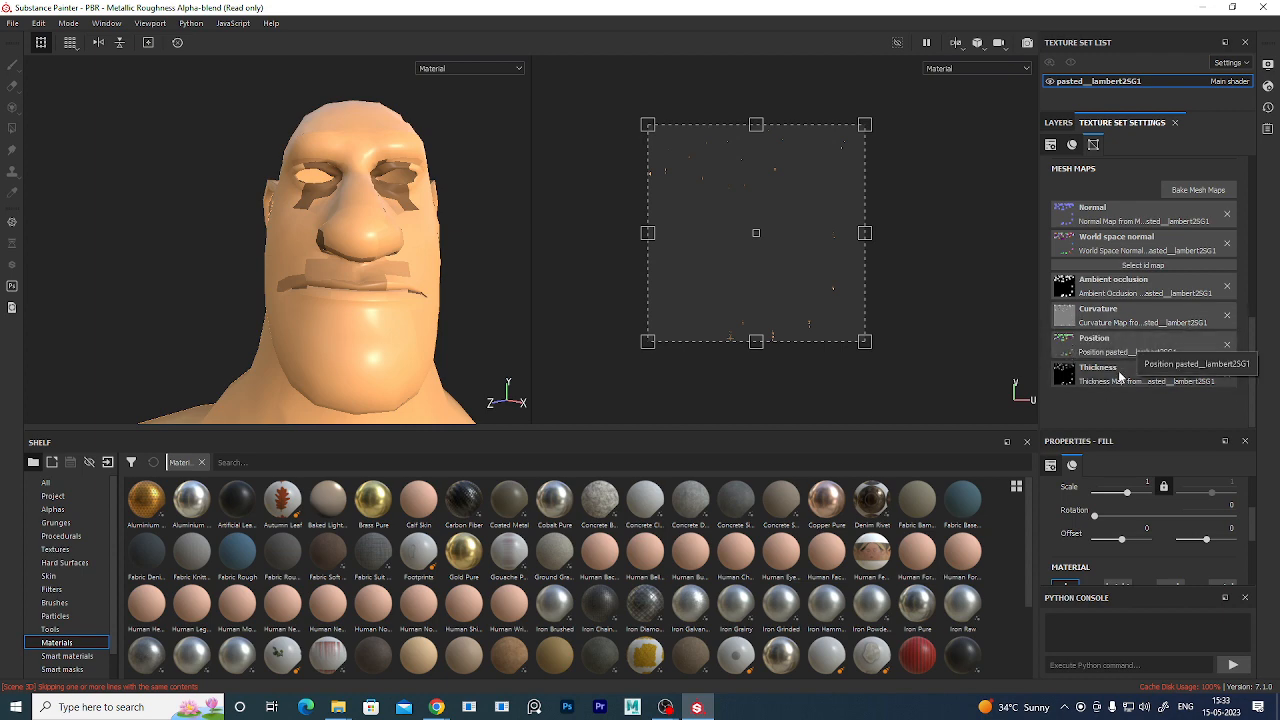
pyautogui.scroll(4, 1130, 335)
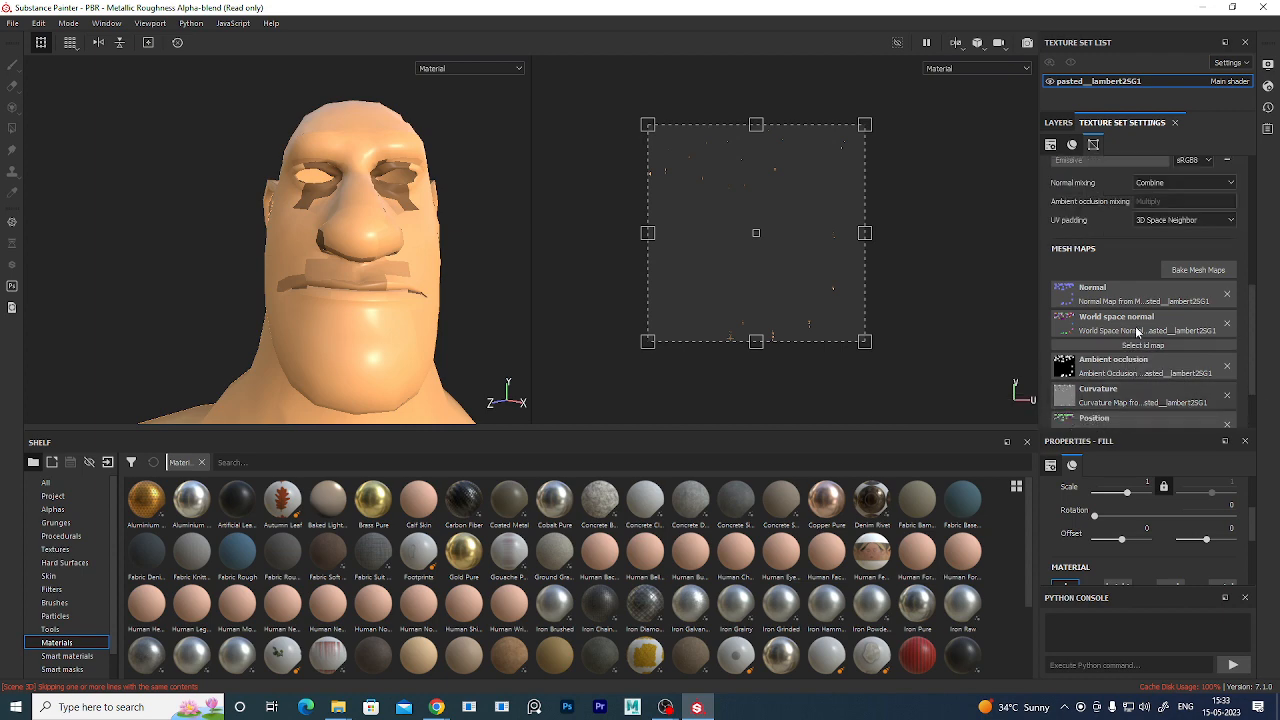
pyautogui.click(1058, 122)
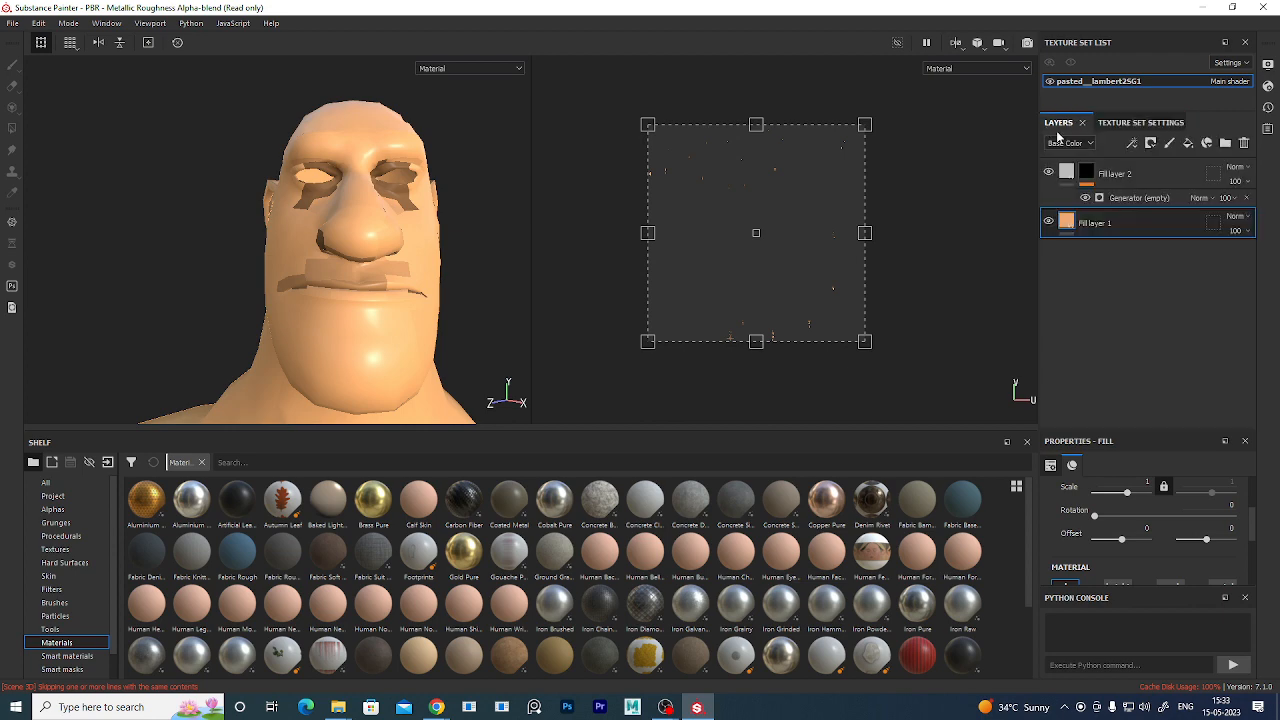
# Assign the Ambient Occlusion generator to the empty generator on the second fill layer's mask.
pyautogui.click(1135, 198)
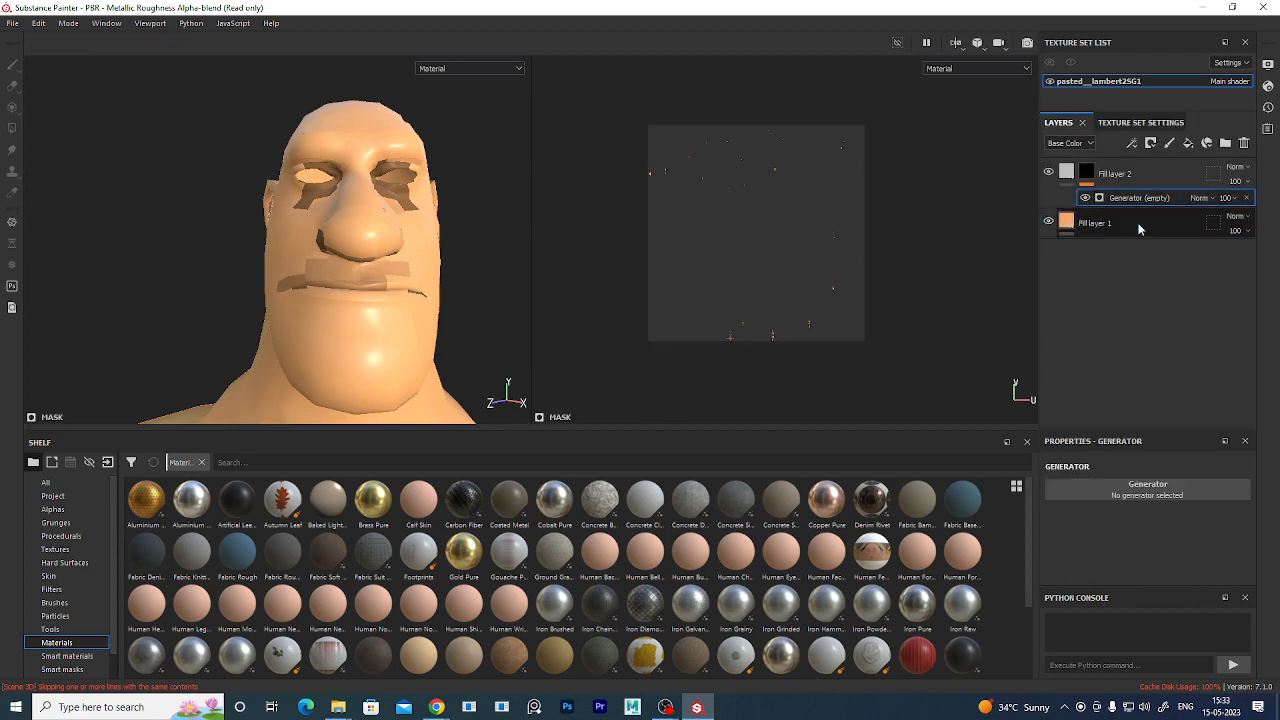
pyautogui.click(1174, 486)
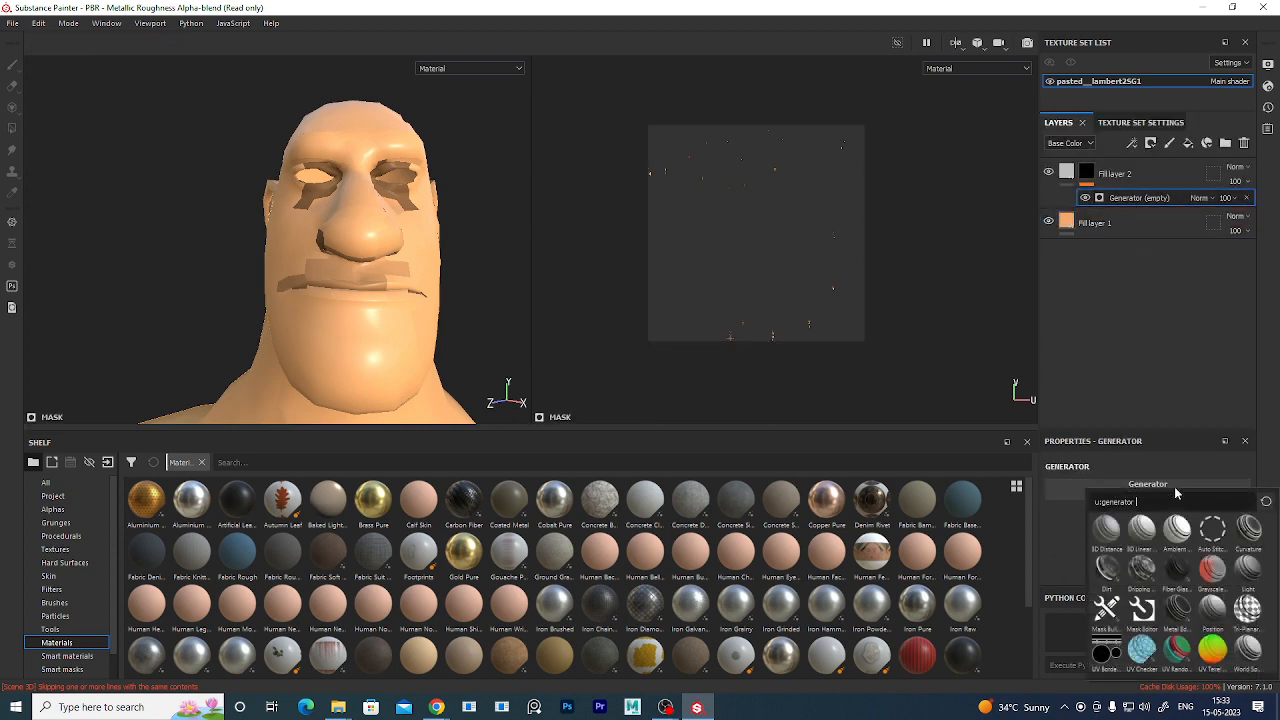
pyautogui.moveTo(1178, 526)
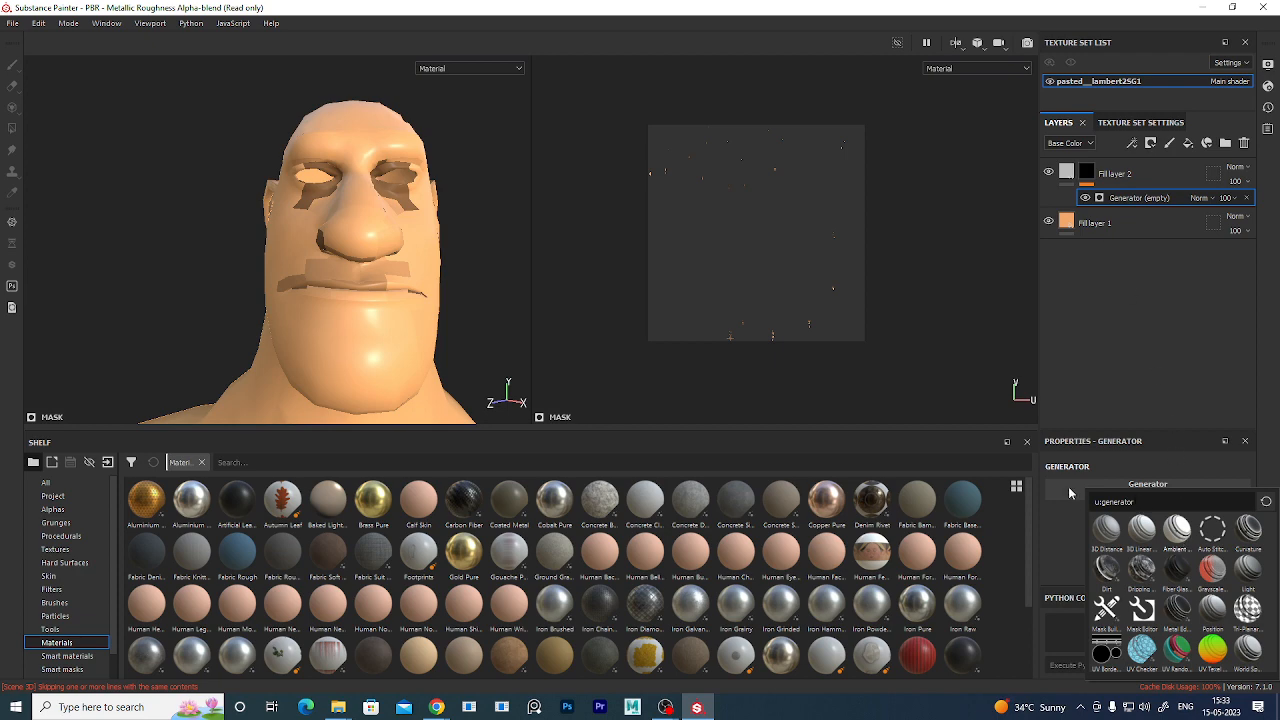
pyautogui.click(1177, 530)
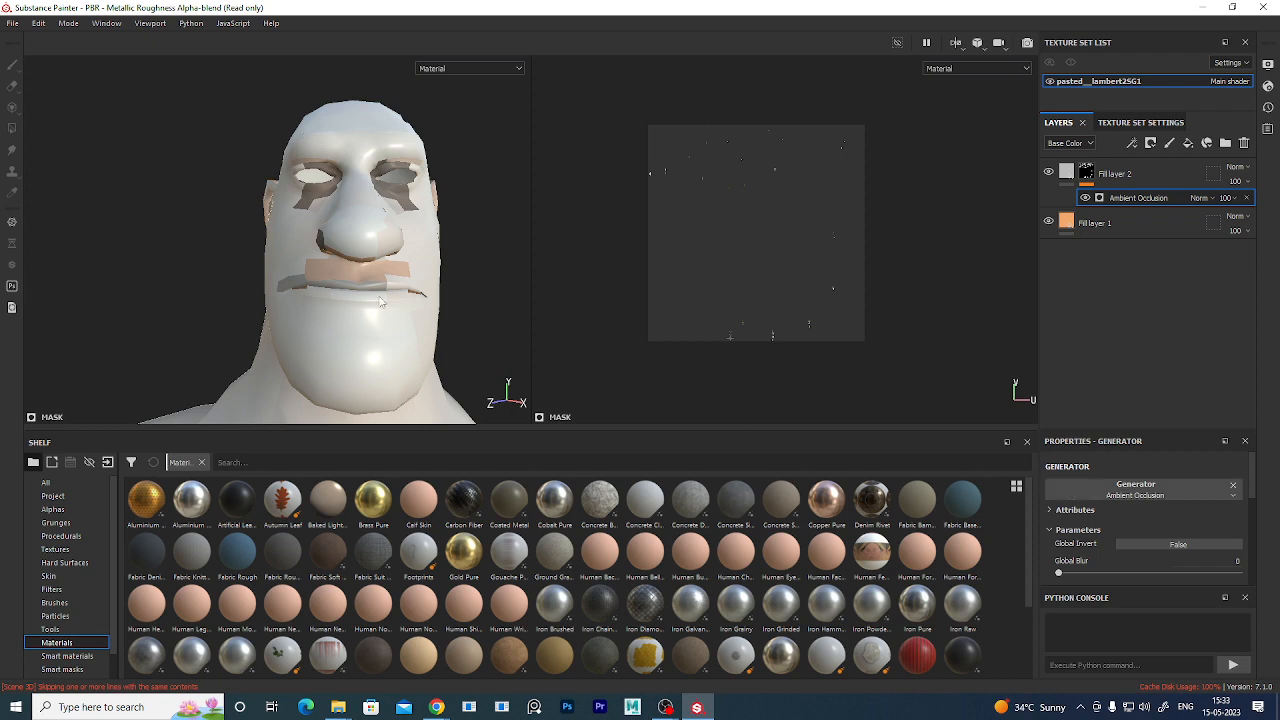
# Check the ambient occlusion mask on the head and upper body, and set the generator's Global Invert to True.
pyautogui.keyDown('alt'); pyautogui.moveTo(372, 299); pyautogui.dragTo(375, 230); pyautogui.keyUp('alt')
pyautogui.scroll(2, 375, 234)
pyautogui.scroll(-4, 380, 241)
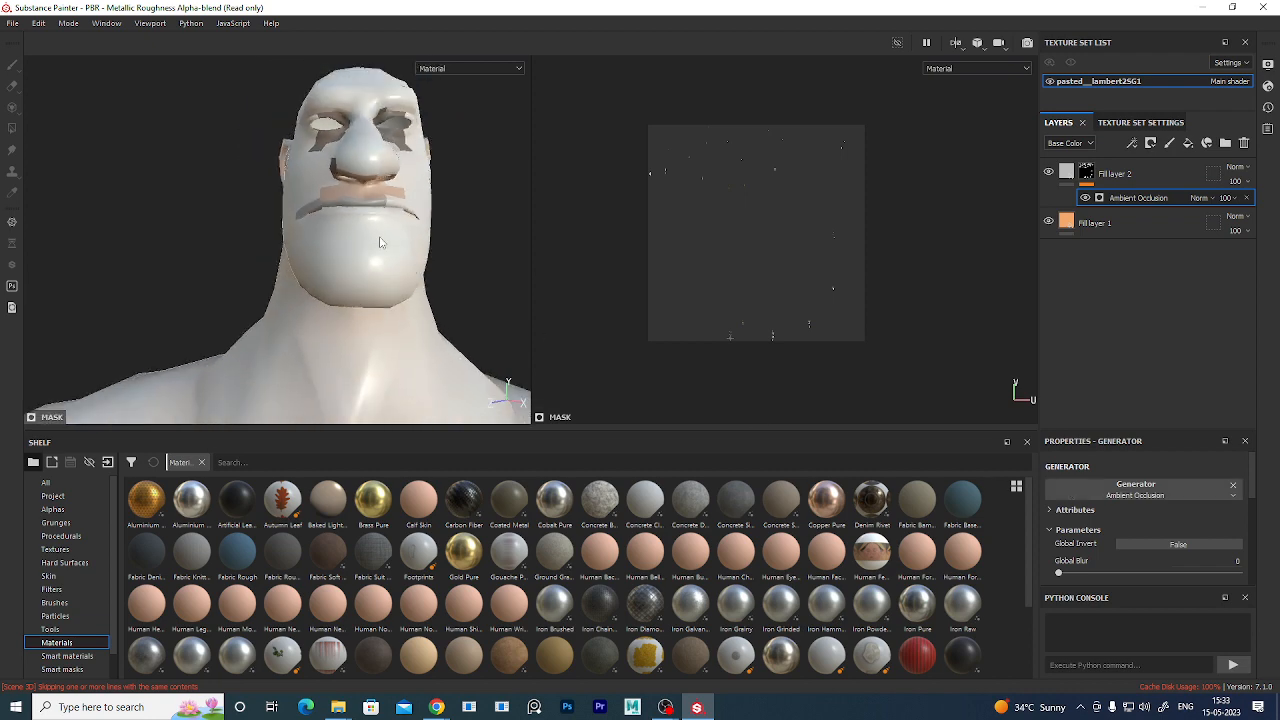
pyautogui.scroll(4, 380, 241)
pyautogui.scroll(-4, 381, 239)
pyautogui.scroll(-5, 381, 239)
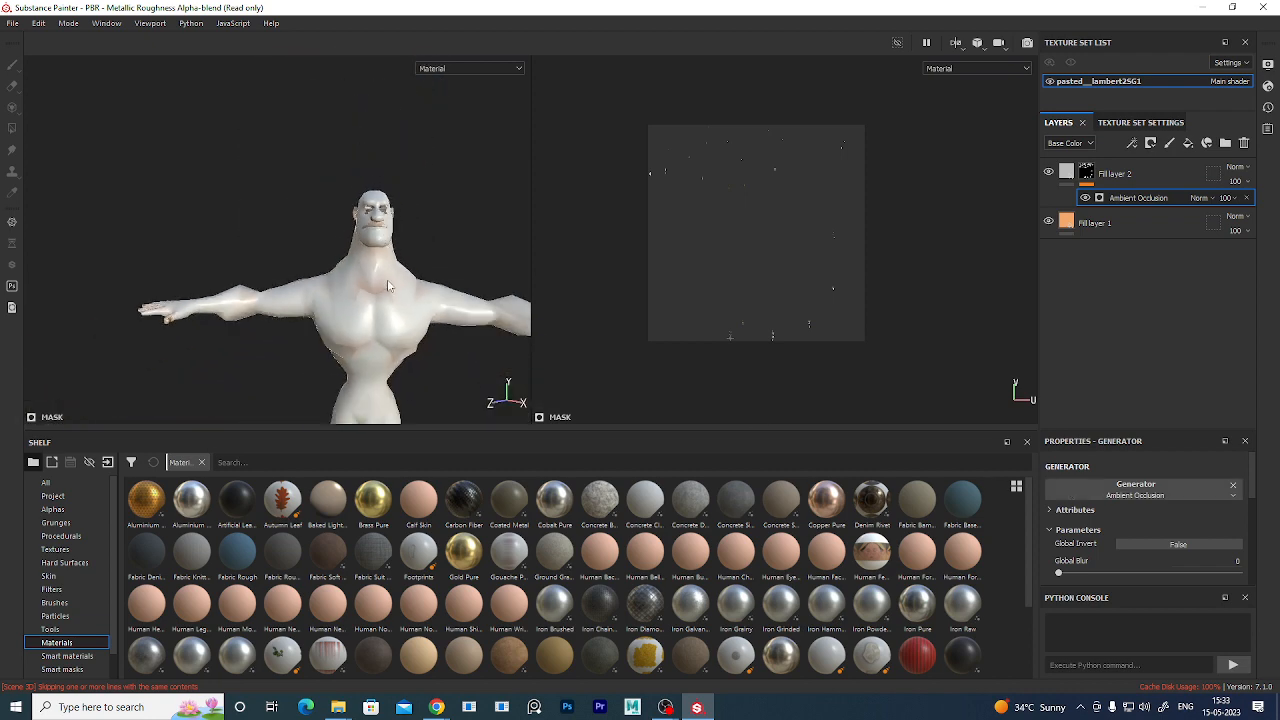
pyautogui.keyDown('alt'); pyautogui.moveTo(381, 239); pyautogui.dragTo(489, 294); pyautogui.keyUp('alt')
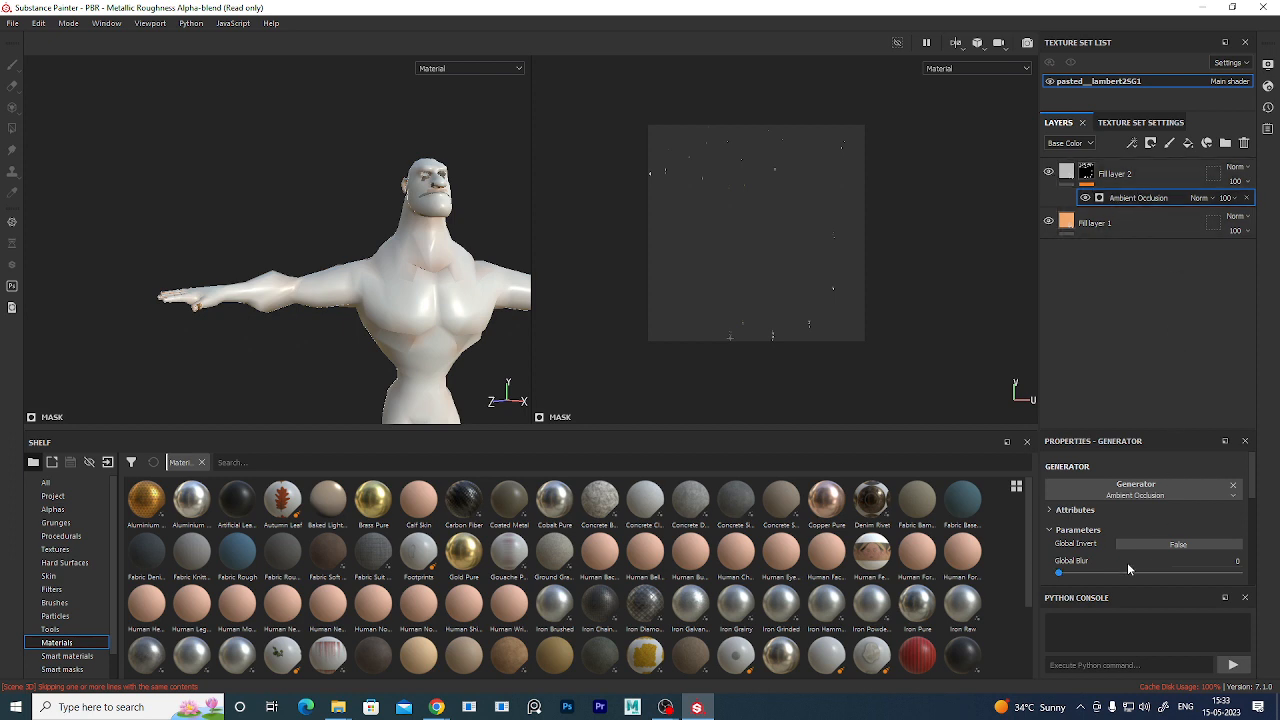
pyautogui.scroll(-1, 1127, 562)
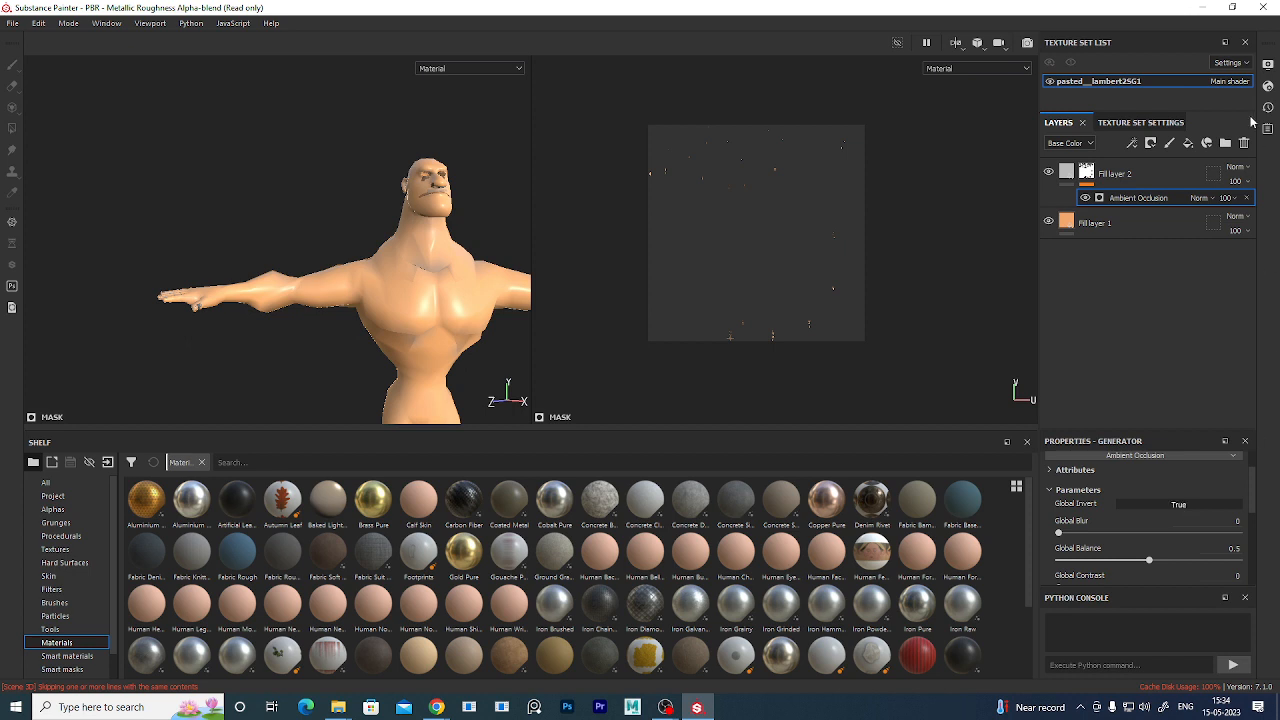
# Set the second fill layer's uniform base color to a dark red.
pyautogui.click(1117, 176)
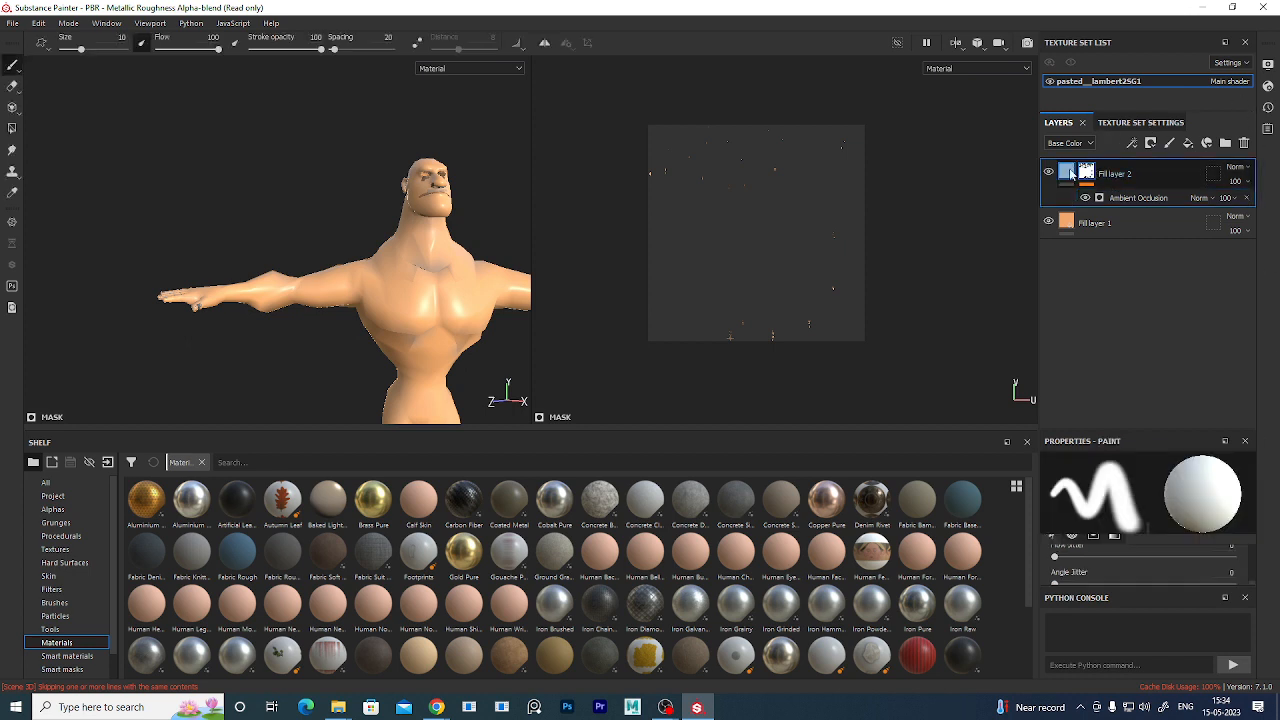
pyautogui.click(1066, 172)
pyautogui.scroll(-3, 1080, 522)
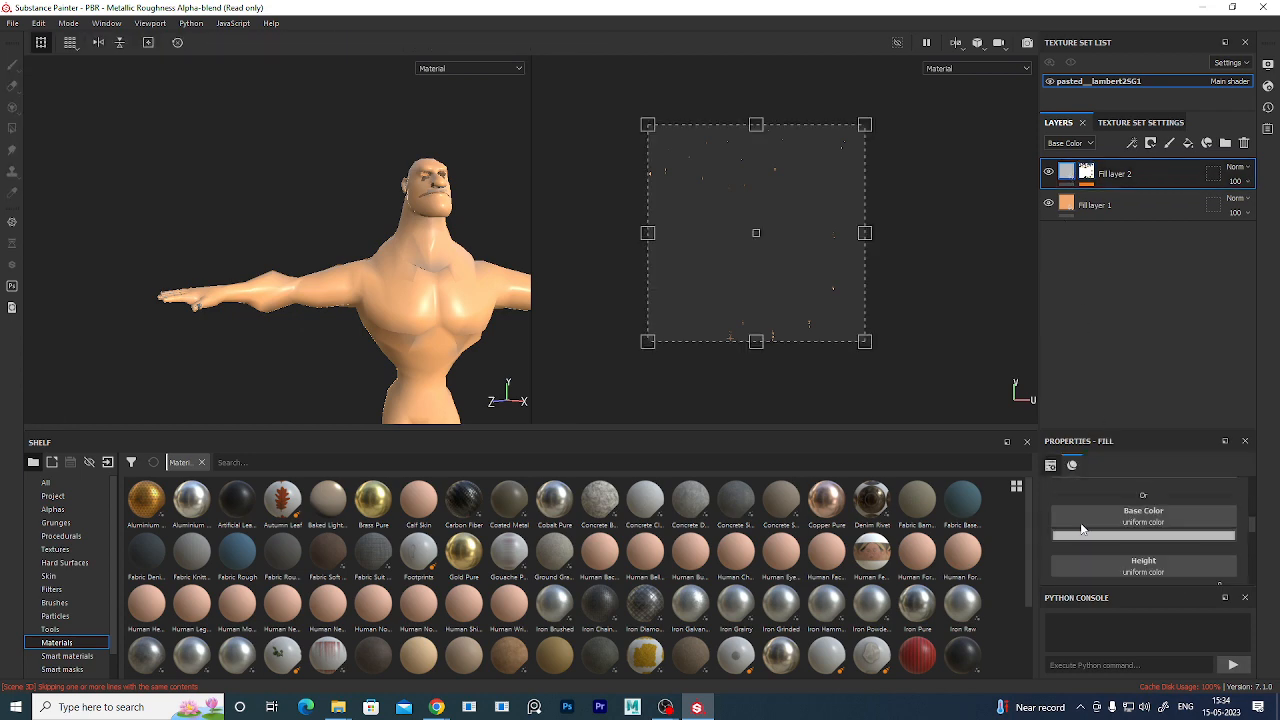
pyautogui.scroll(3, 1080, 522)
pyautogui.scroll(-3, 1080, 522)
pyautogui.click(1100, 538)
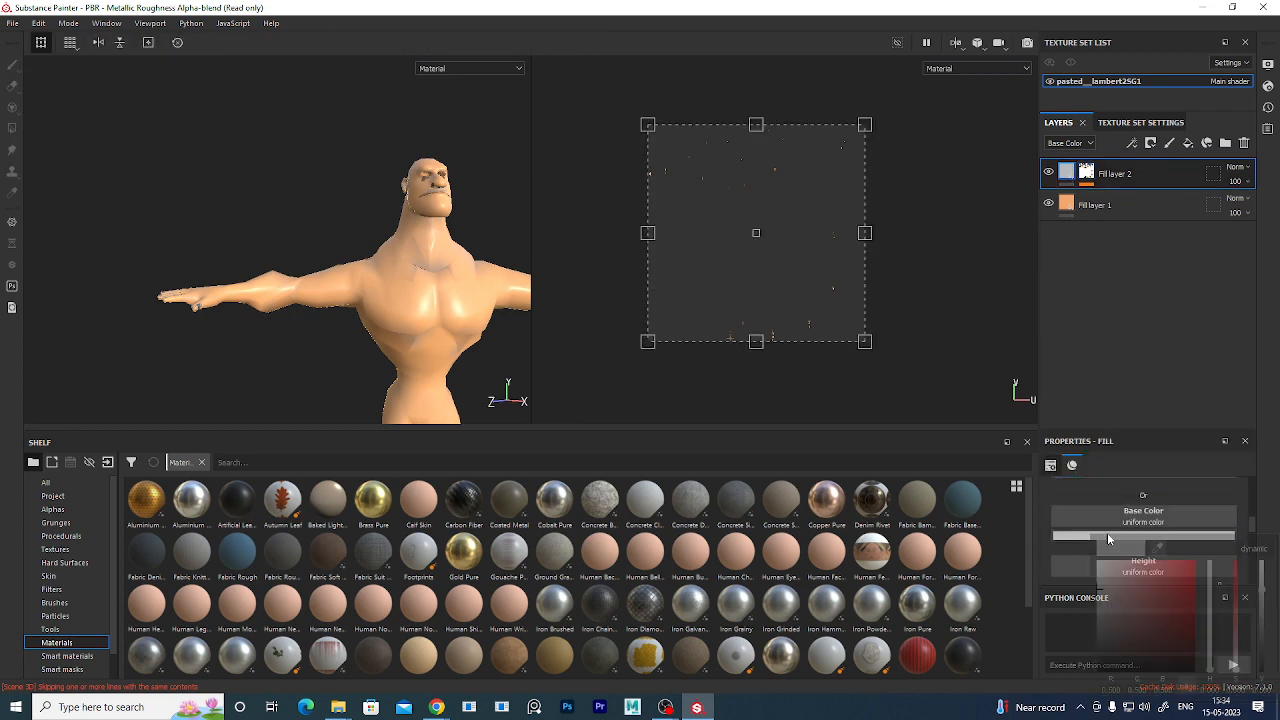
pyautogui.click(1166, 590)
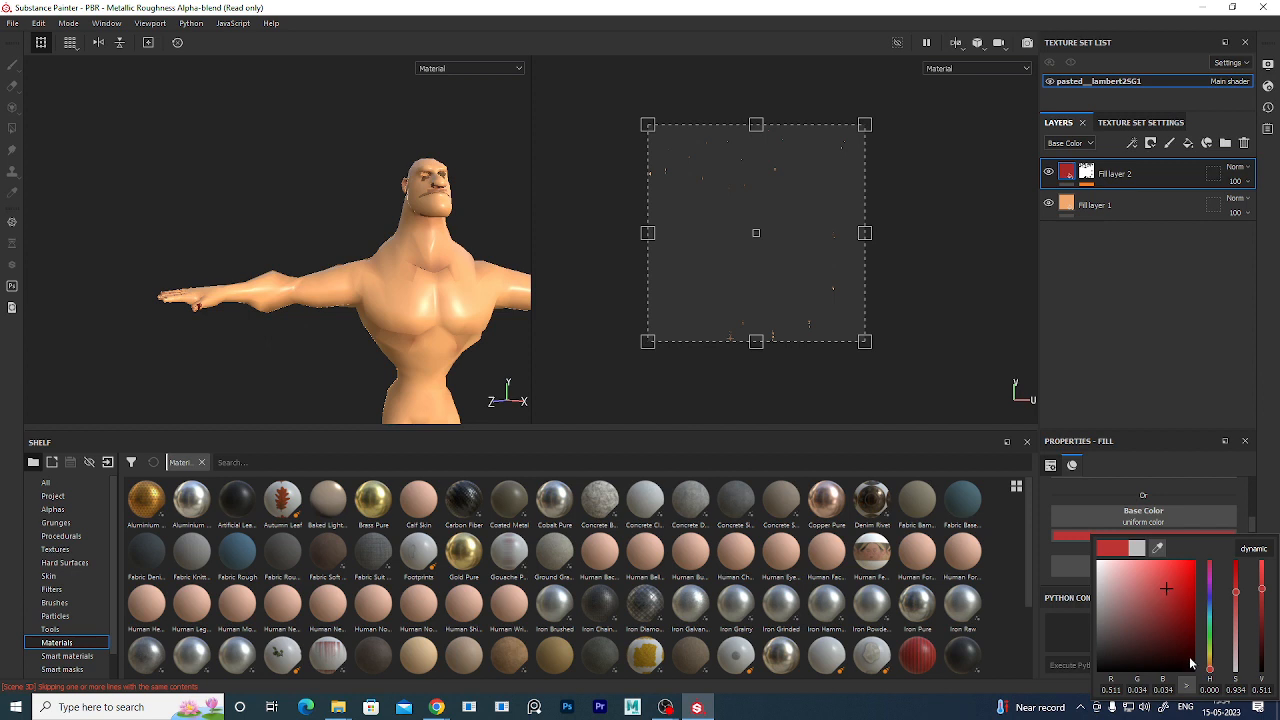
pyautogui.moveTo(1210, 671); pyautogui.dragTo(1211, 671)
pyautogui.click(1191, 607)
pyautogui.moveTo(1194, 620)
pyautogui.mouseDown()
pyautogui.moveTo(1179, 628)
pyautogui.moveTo(1179, 610)
pyautogui.mouseUp()
pyautogui.moveTo(1213, 671); pyautogui.dragTo(1211, 680)
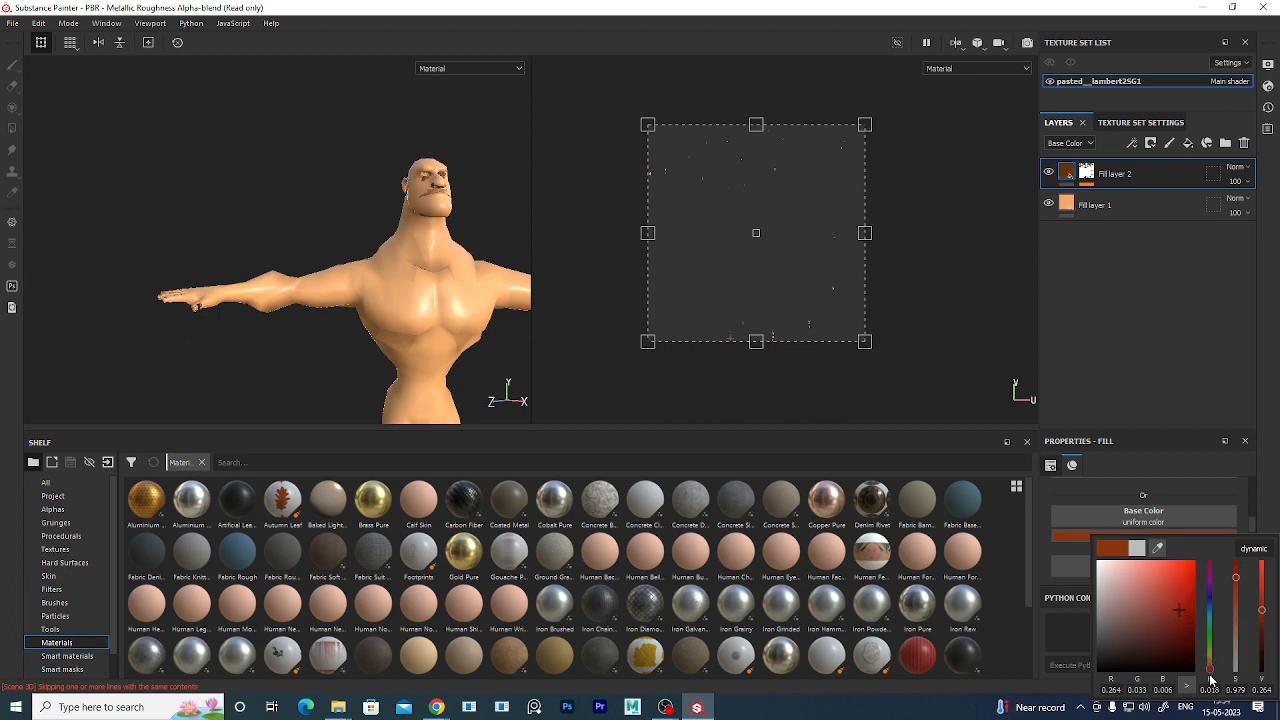
pyautogui.click(405, 230)
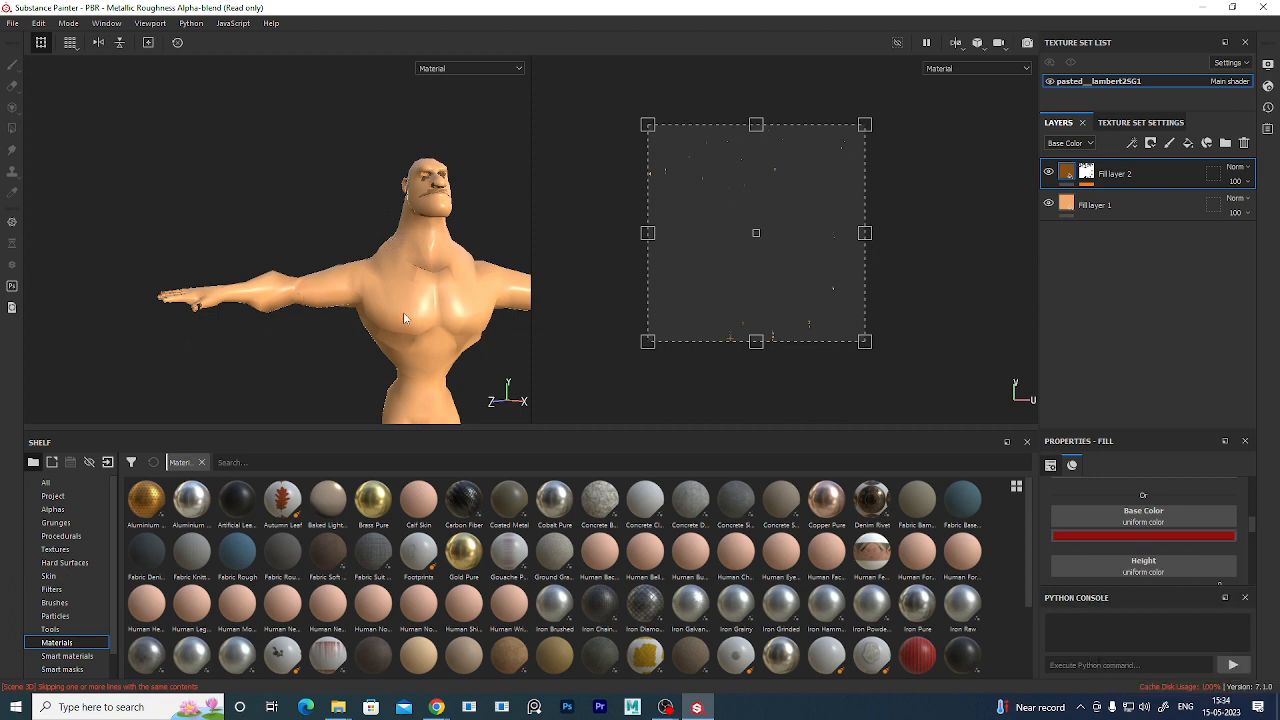
# Examine the masked color on the face, neck and chest from several angles, and review the second fill layer's material settings.
pyautogui.keyDown('alt'); pyautogui.moveTo(452, 346); pyautogui.dragTo(440, 378); pyautogui.keyUp('alt')
pyautogui.scroll(-2, 449, 277)
pyautogui.scroll(5, 449, 275)
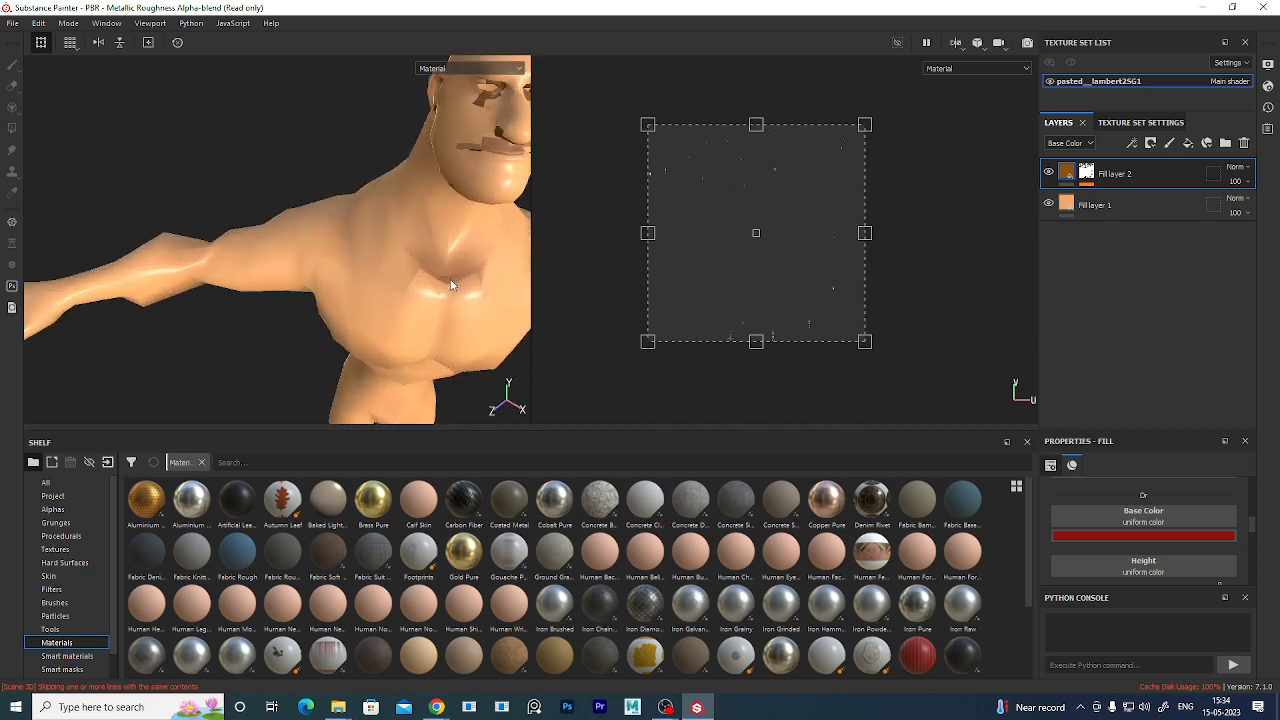
pyautogui.keyDown('alt'); pyautogui.moveTo(452, 274); pyautogui.dragTo(456, 322); pyautogui.keyUp('alt')
pyautogui.keyDown('alt'); pyautogui.moveTo(376, 327); pyautogui.dragTo(345, 276); pyautogui.keyUp('alt')
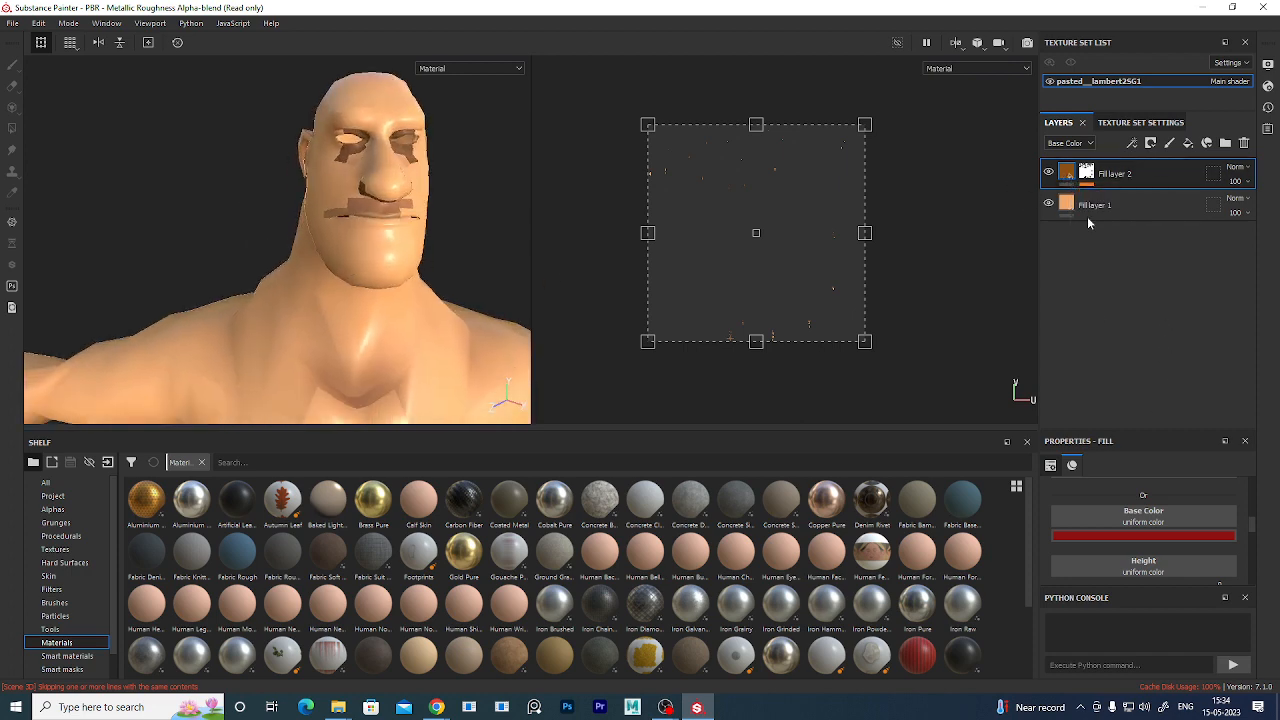
pyautogui.keyDown('alt'); pyautogui.moveTo(498, 333); pyautogui.dragTo(386, 334); pyautogui.keyUp('alt')
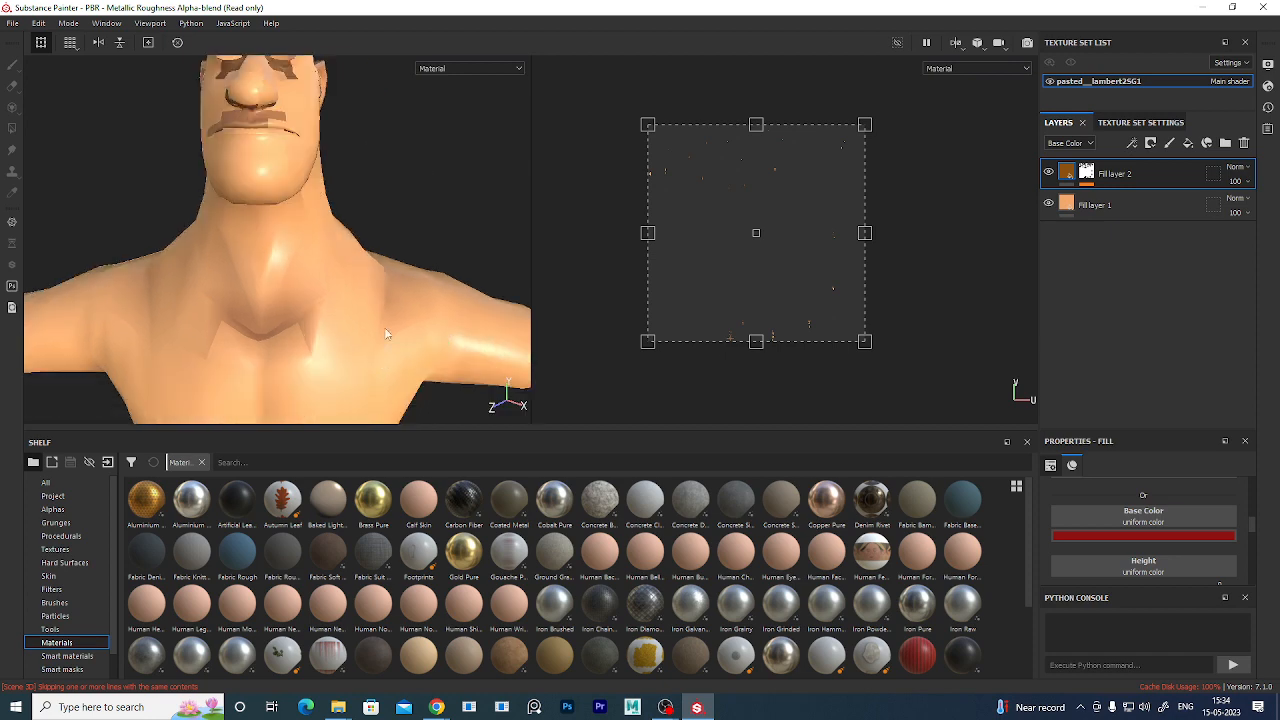
pyautogui.keyDown('alt'); pyautogui.moveTo(337, 223); pyautogui.dragTo(311, 323, button='right'); pyautogui.keyUp('alt')
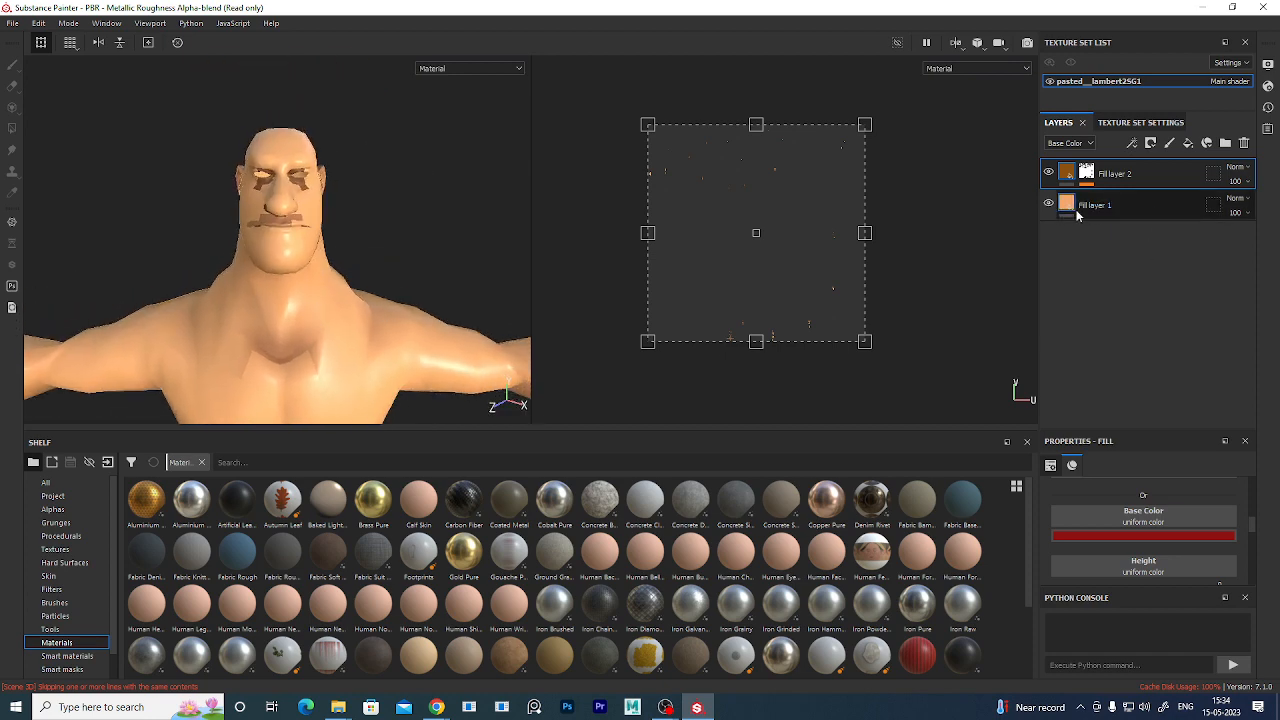
pyautogui.moveTo(1069, 208)
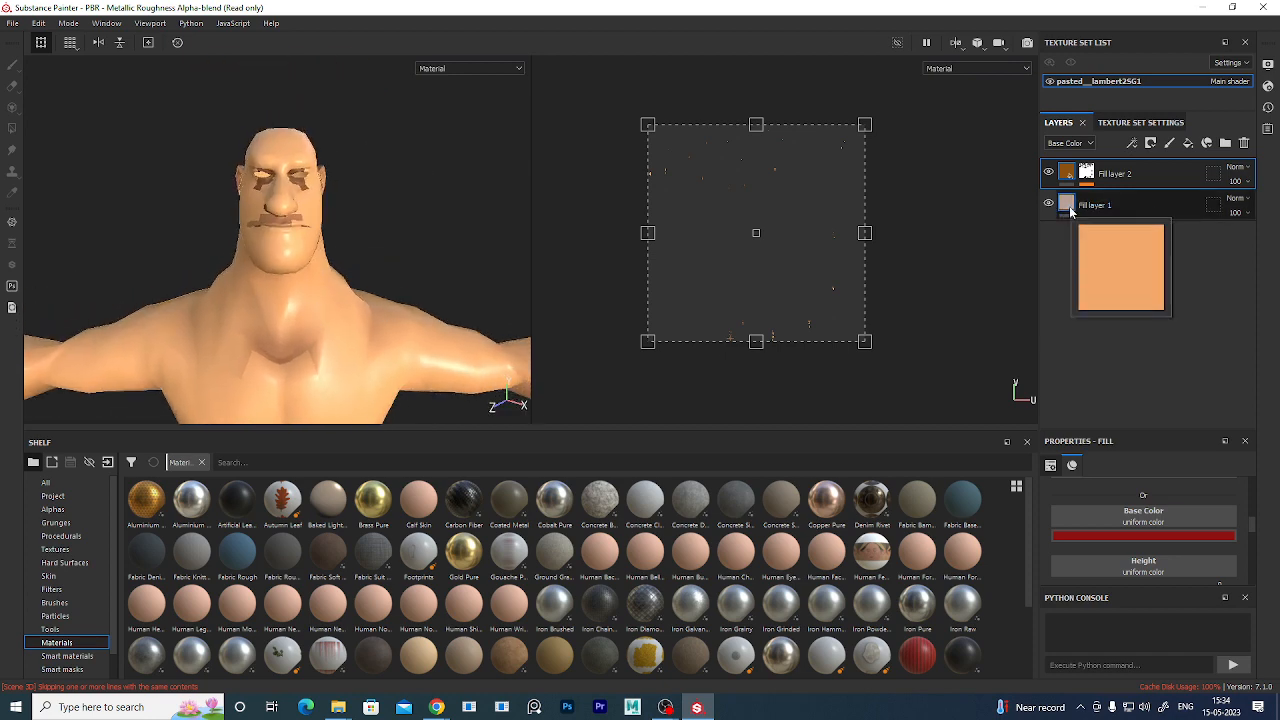
pyautogui.scroll(-2, 1143, 554)
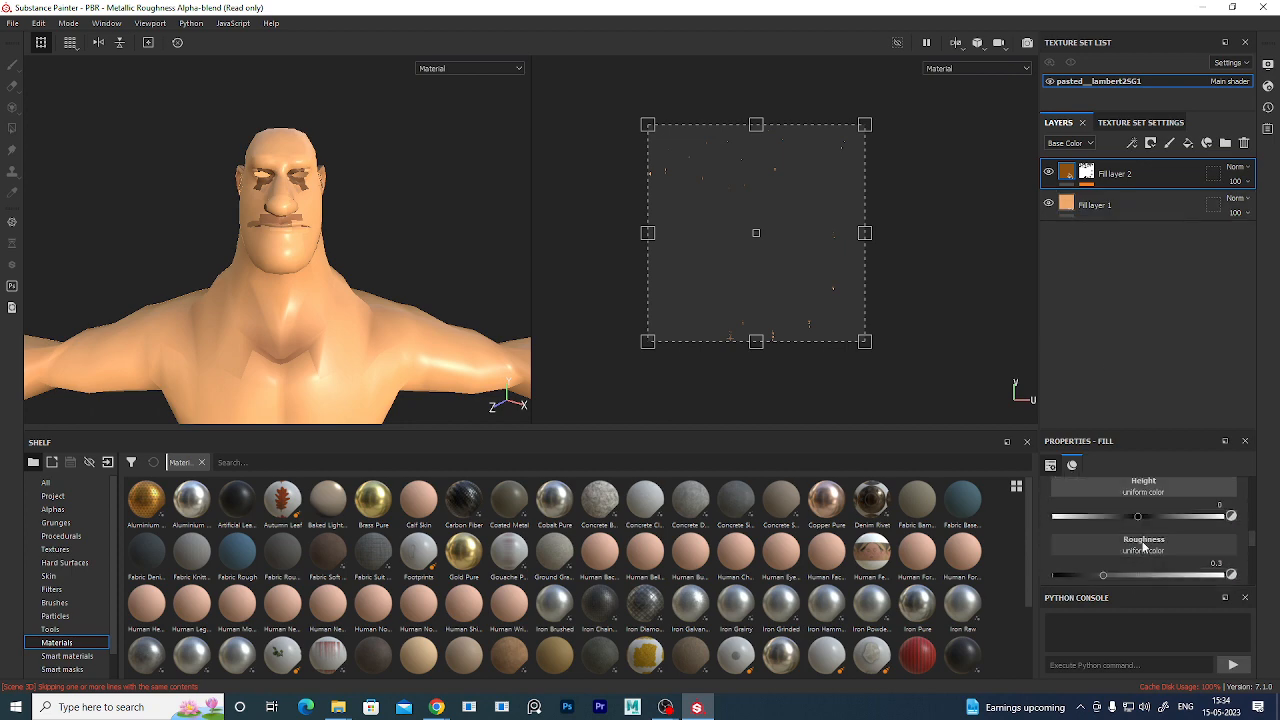
pyautogui.scroll(2, 1146, 545)
# Set the Ambient Occlusion generator's Global Blur to 0.3, Global Balance to 0.13 and Global Contrast to 0.29.
pyautogui.click(1086, 173)
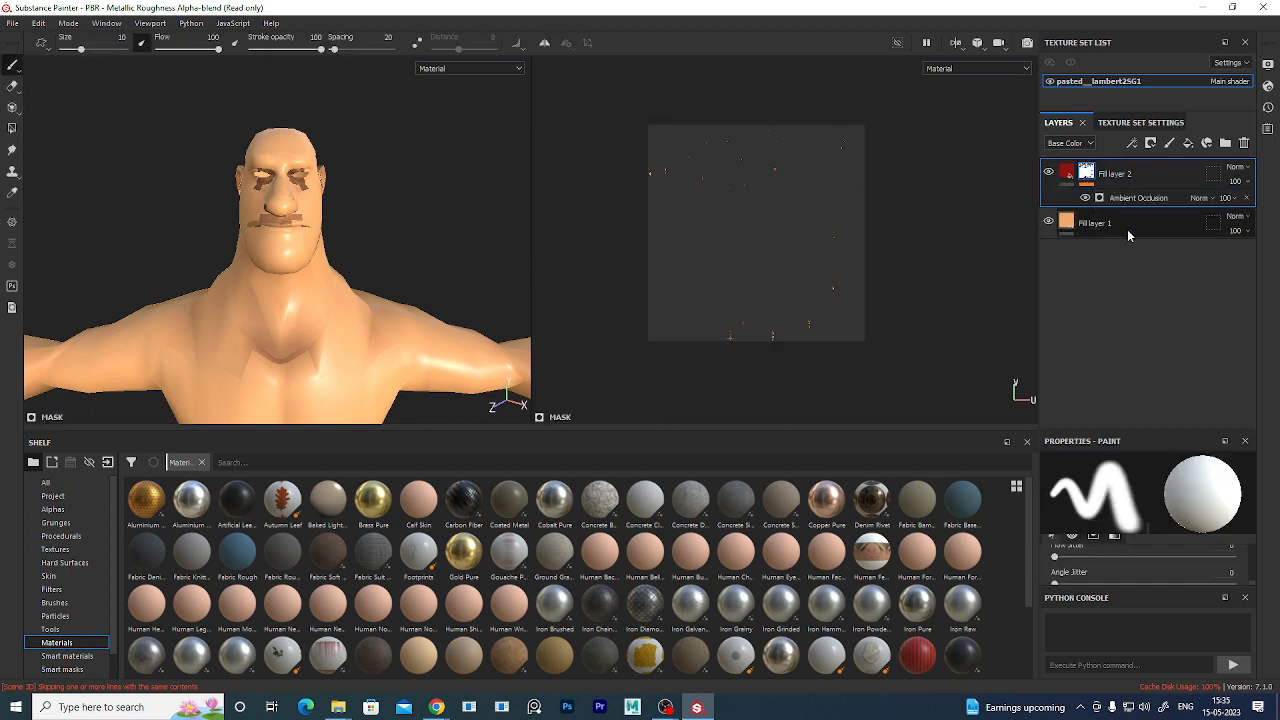
pyautogui.click(1139, 201)
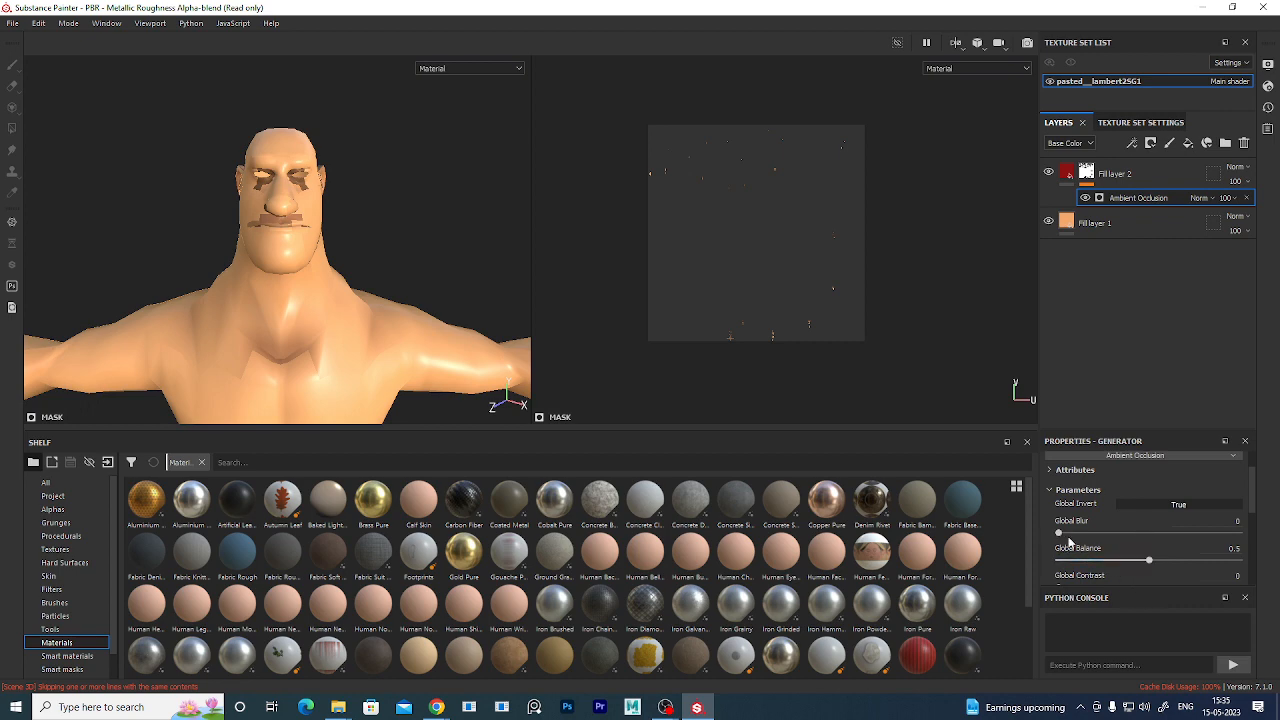
pyautogui.moveTo(1059, 533)
pyautogui.mouseDown()
pyautogui.moveTo(1075, 536)
pyautogui.moveTo(1063, 550)
pyautogui.mouseUp()
pyautogui.moveTo(1152, 561)
pyautogui.mouseDown()
pyautogui.moveTo(1204, 561)
pyautogui.moveTo(1050, 586)
pyautogui.moveTo(1085, 573)
pyautogui.mouseUp()
pyautogui.scroll(-2, 1083, 566)
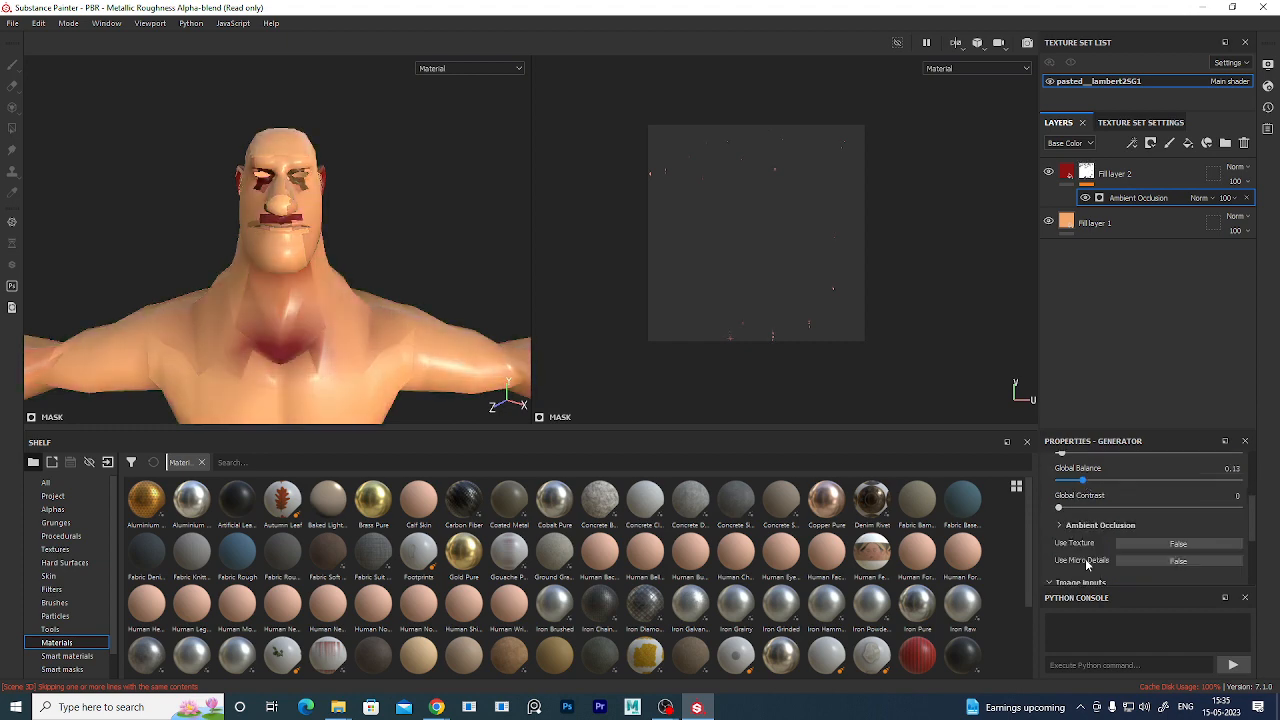
pyautogui.moveTo(1059, 508)
pyautogui.mouseDown()
pyautogui.moveTo(1244, 509)
pyautogui.moveTo(1155, 539)
pyautogui.moveTo(1090, 542)
pyautogui.moveTo(1162, 537)
pyautogui.moveTo(1111, 541)
pyautogui.mouseUp()
# Check the red shading on the neck and chest, and undo the Global Contrast and Global Balance changes.
pyautogui.keyDown('alt'); pyautogui.moveTo(340, 260); pyautogui.dragTo(350, 275, button='middle'); pyautogui.keyUp('alt')
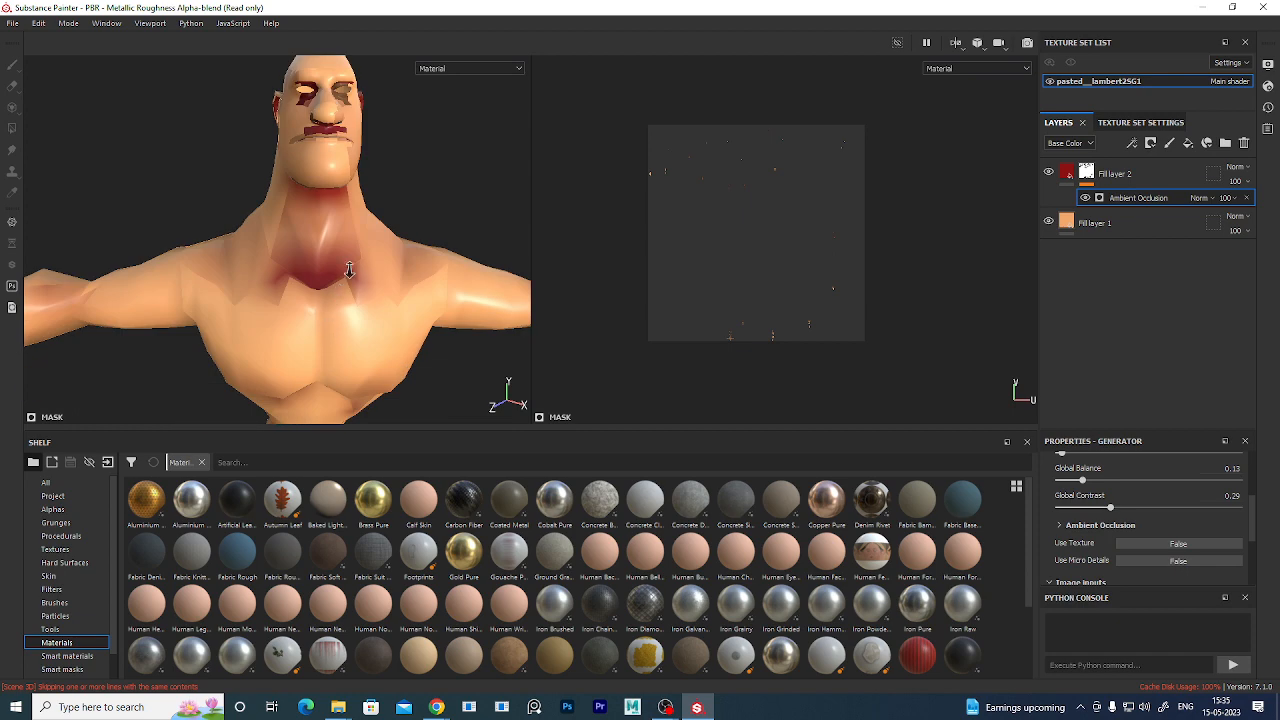
pyautogui.keyDown('alt'); pyautogui.moveTo(350, 275); pyautogui.dragTo(369, 341, button='right'); pyautogui.keyUp('alt')
pyautogui.keyDown('alt'); pyautogui.moveTo(369, 341); pyautogui.dragTo(382, 336); pyautogui.keyUp('alt')
pyautogui.hotkey('ctrl', 'z')
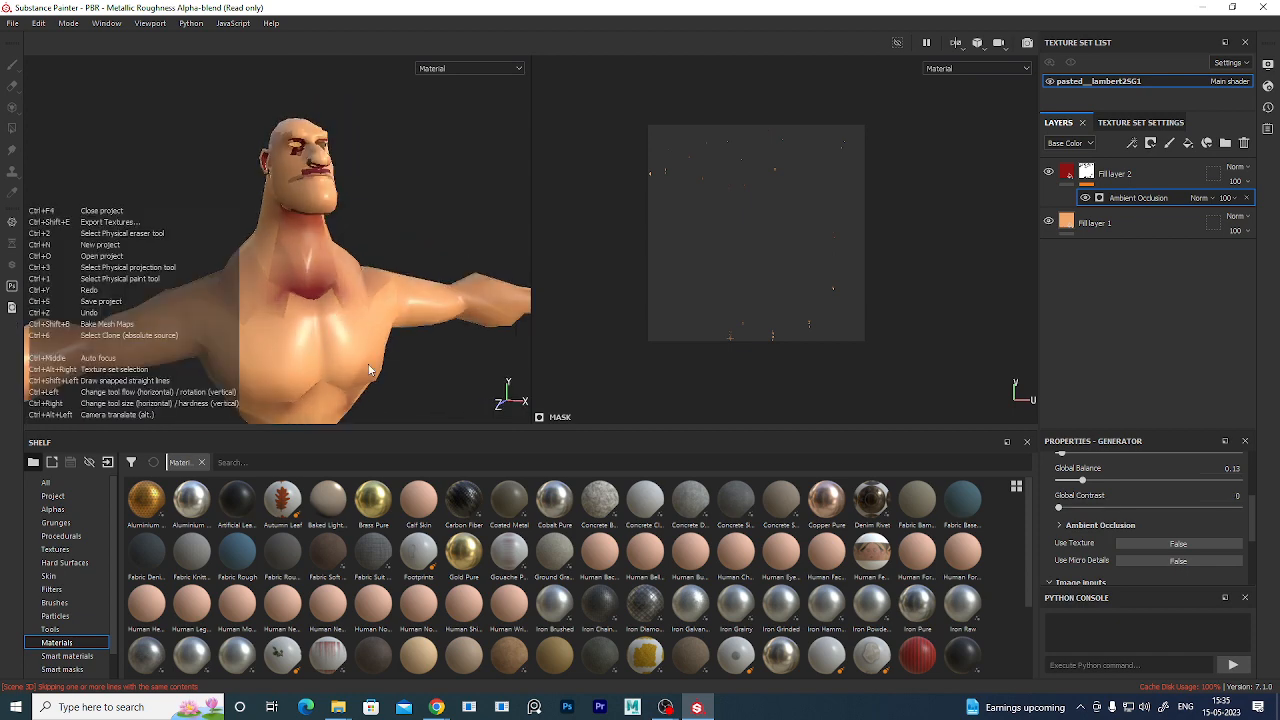
pyautogui.hotkey('ctrl', 'z')
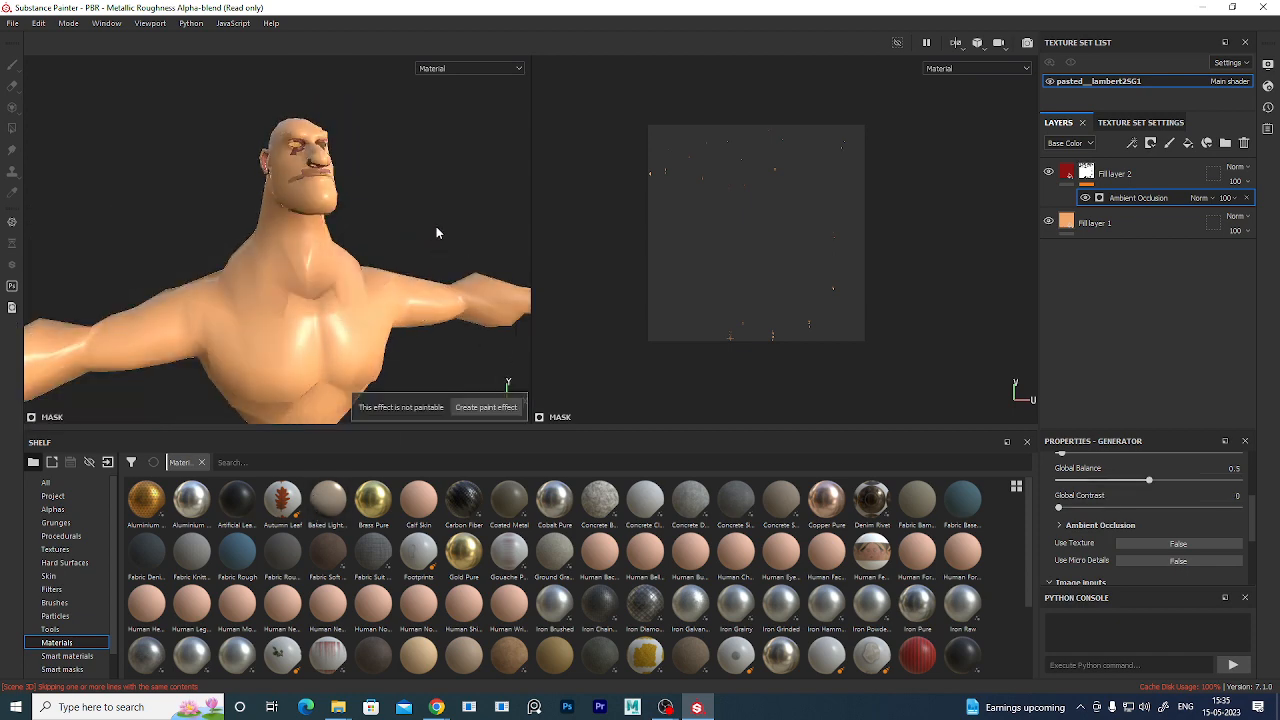
pyautogui.keyDown('alt'); pyautogui.moveTo(481, 251); pyautogui.dragTo(413, 273); pyautogui.keyUp('alt')
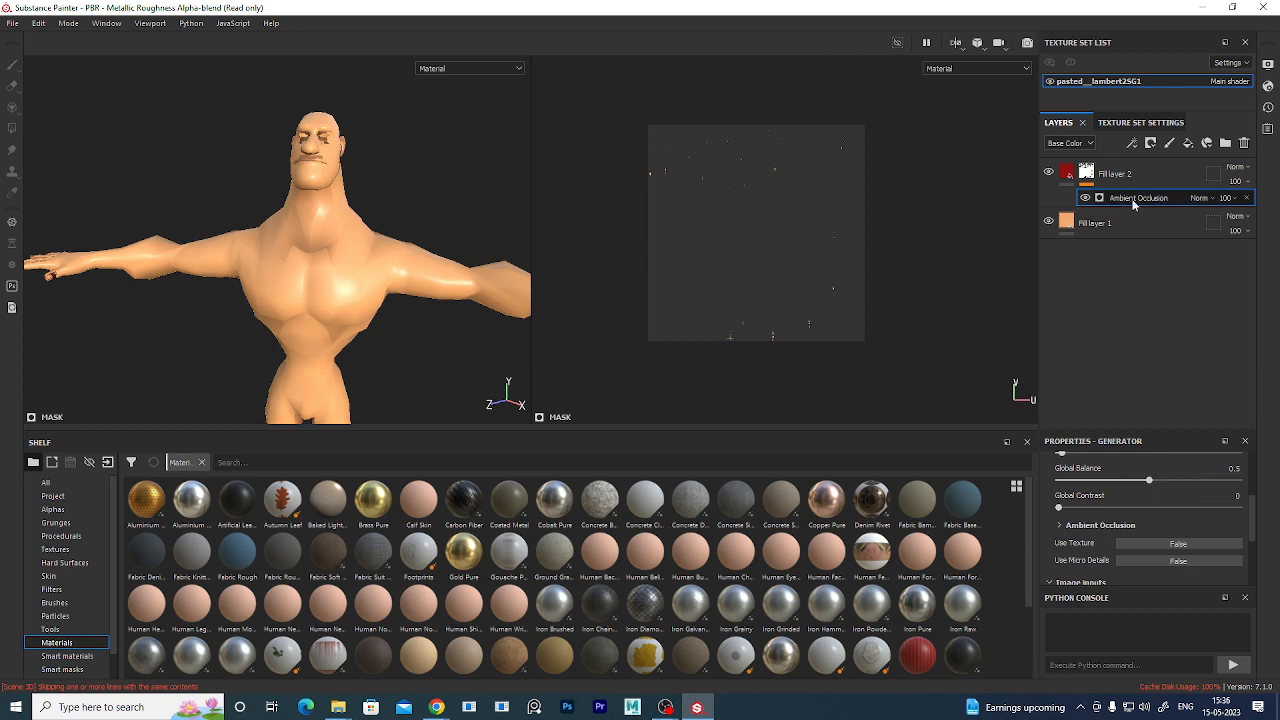
# Replace the mask's Ambient Occlusion generator with the Curvature generator, filtering the generator list by "cur".
pyautogui.scroll(3, 1150, 470)
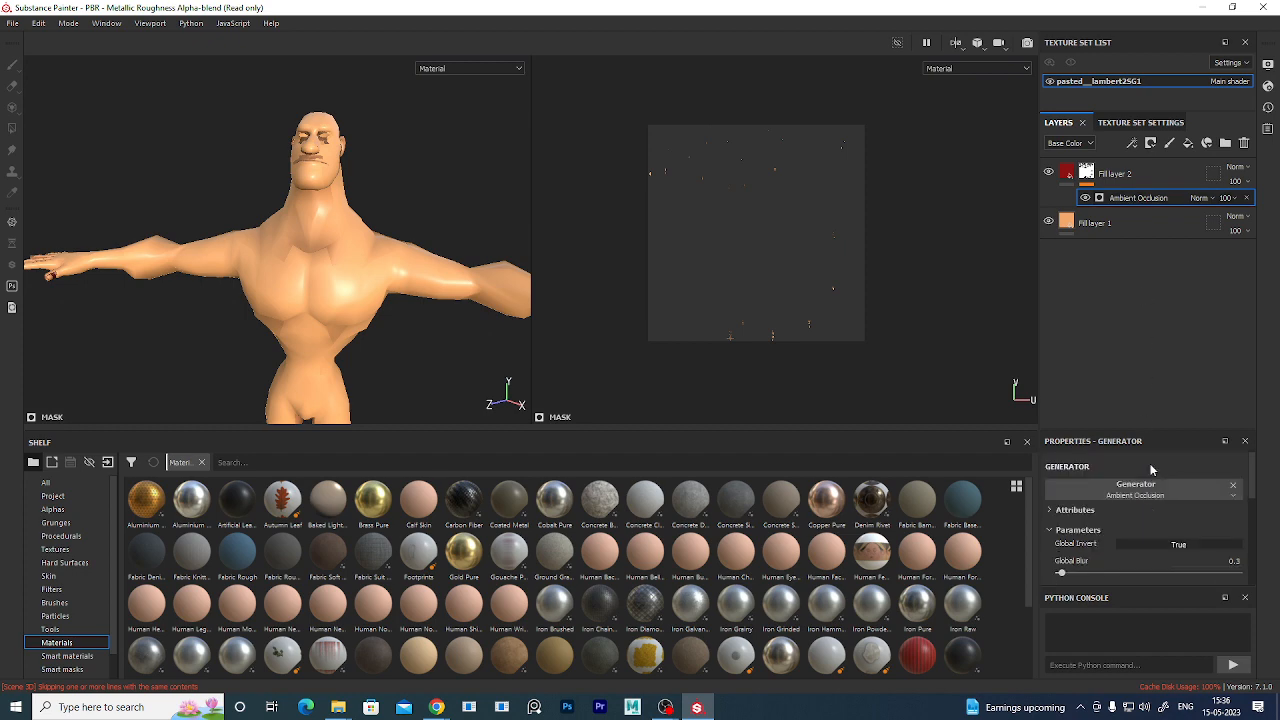
pyautogui.click(1162, 494)
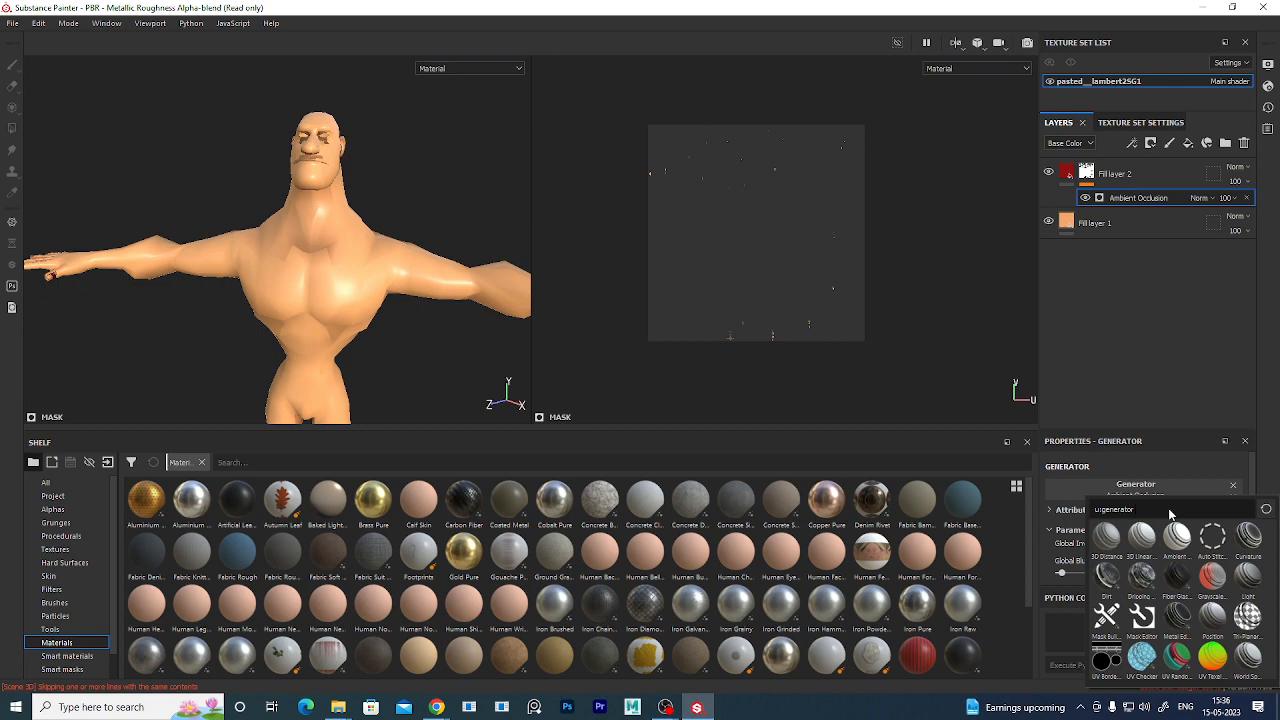
pyautogui.click(1145, 200)
pyautogui.click(1160, 490)
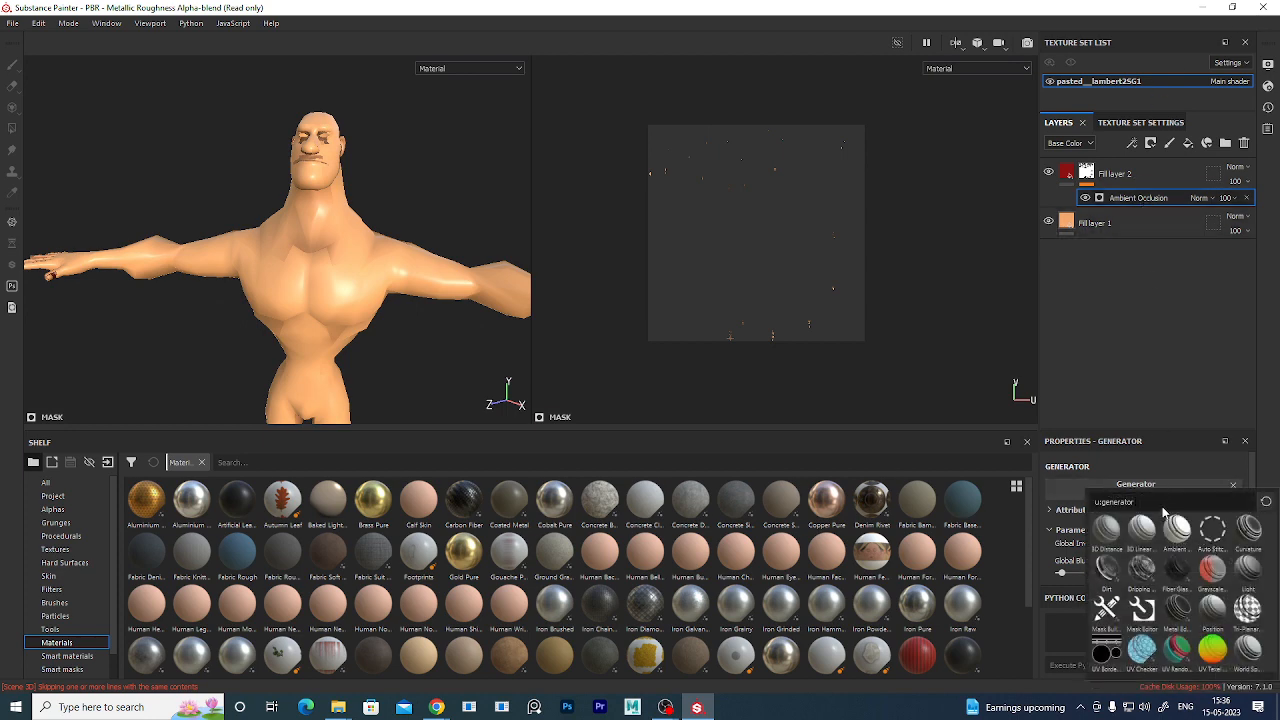
pyautogui.write('cur')
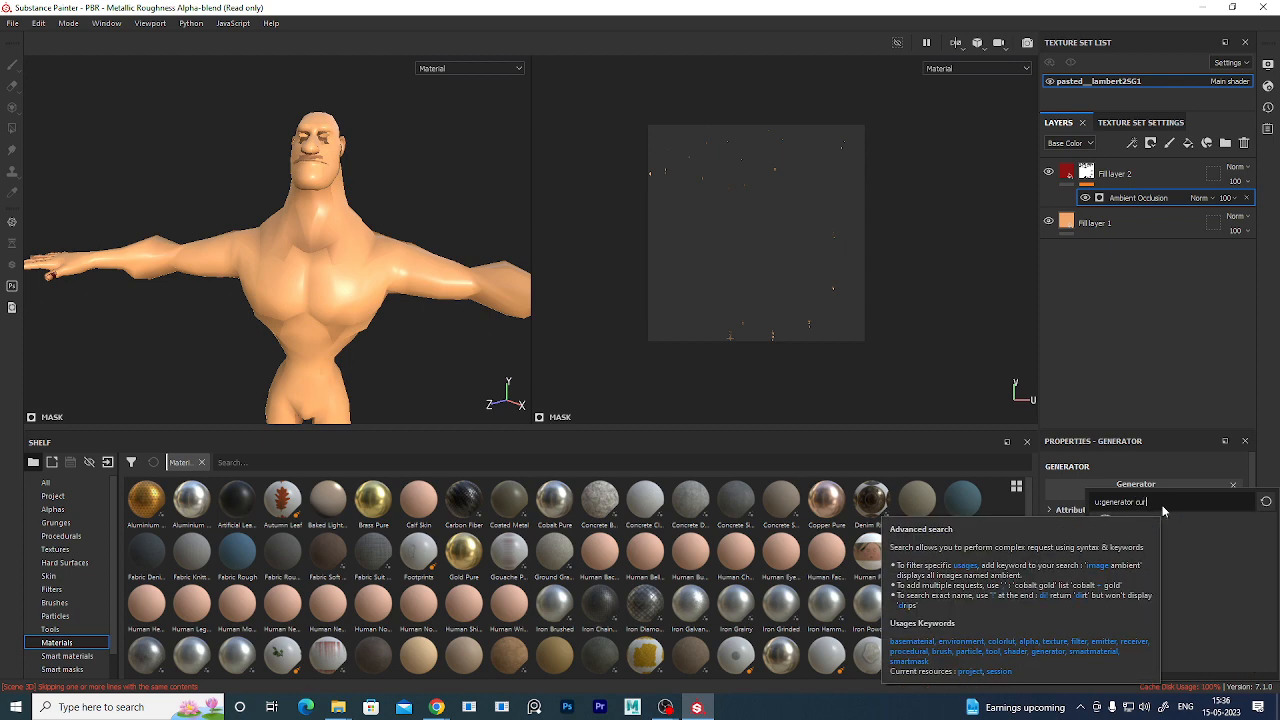
pyautogui.write('v')
pyautogui.press('BackSpace')
pyautogui.press('BackSpace')
pyautogui.press('BackSpace')
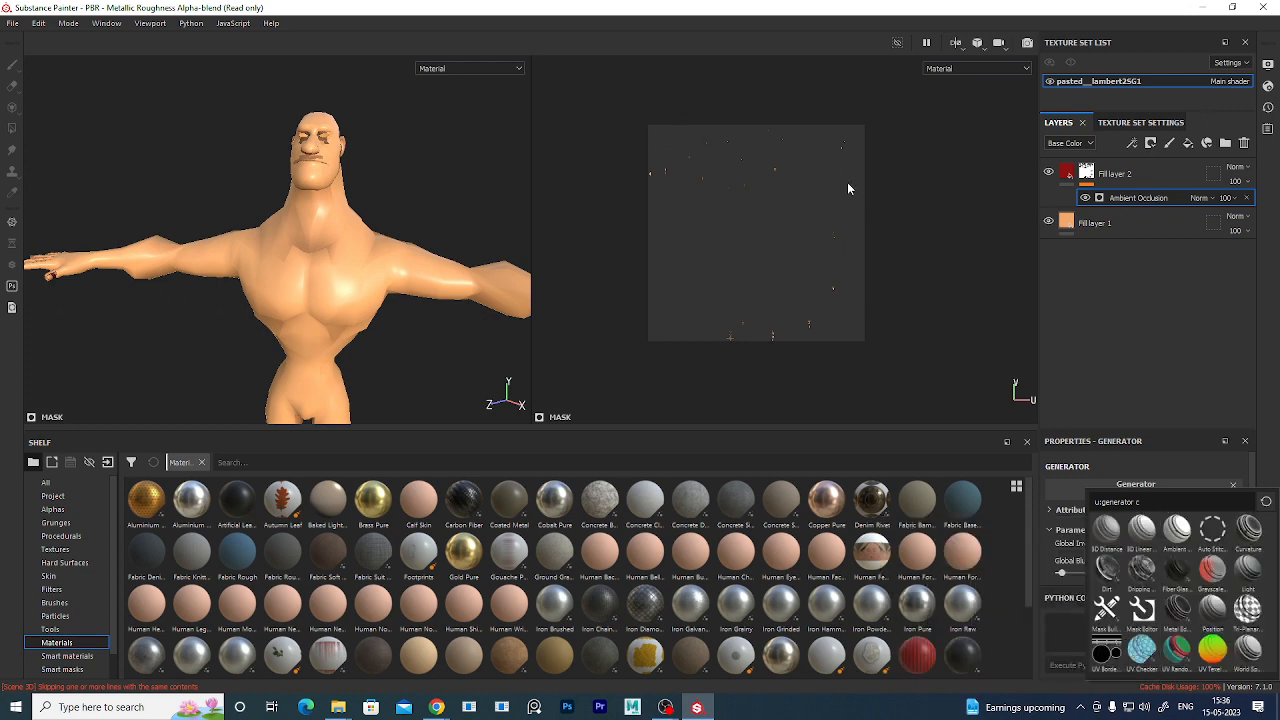
pyautogui.write('ur')
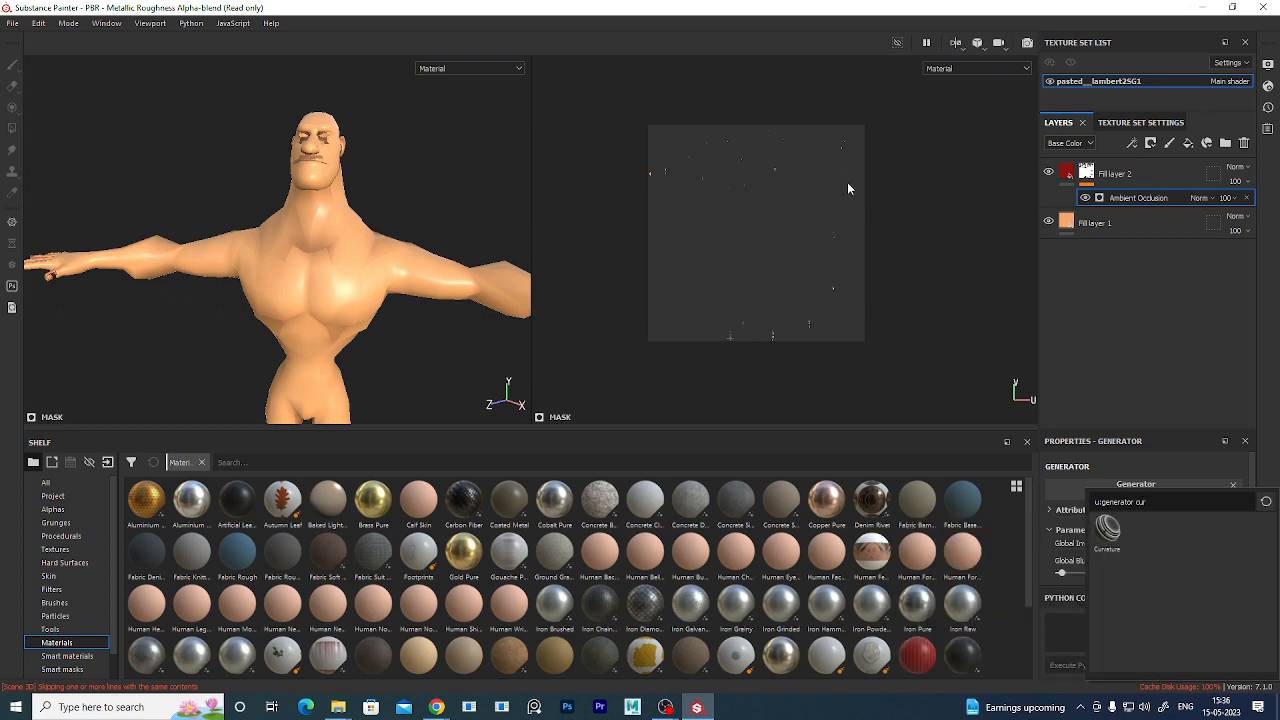
pyautogui.click(1110, 530)
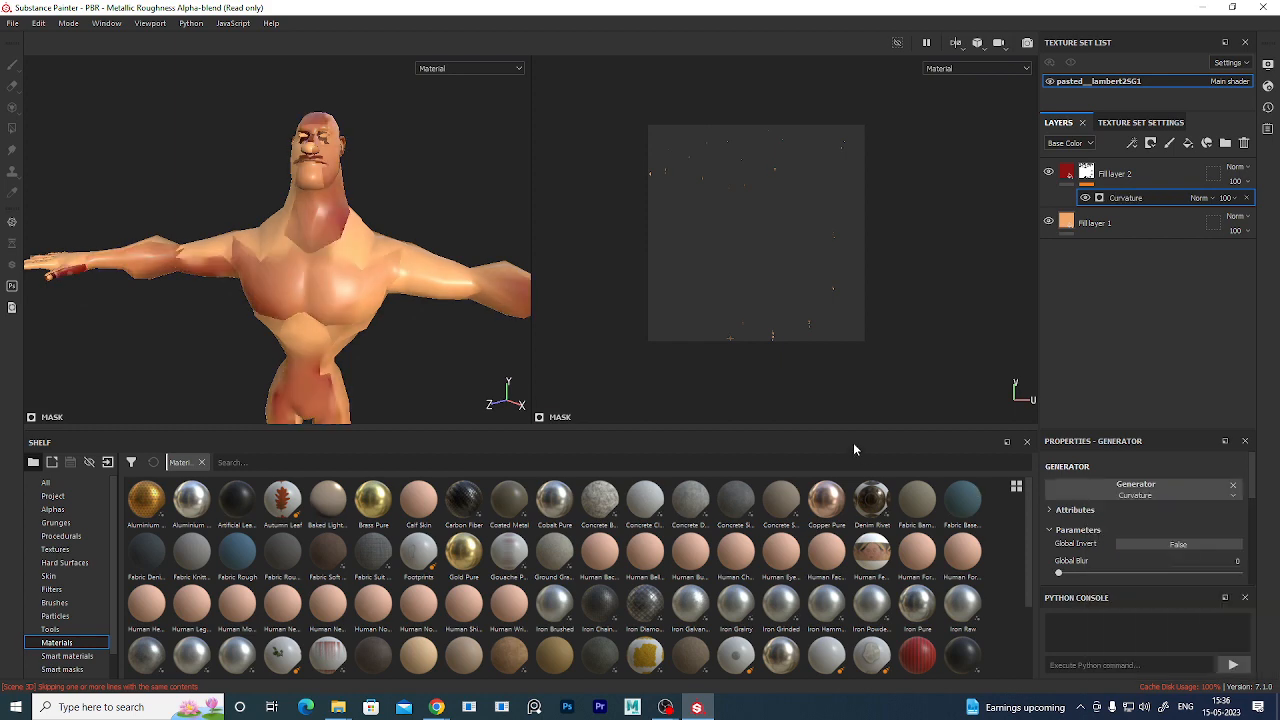
# Set the Curvature generator's Global Invert to True and check the red areas on the body.
pyautogui.moveTo(320, 292)
pyautogui.keyDown('alt'); pyautogui.mouseDown()
pyautogui.moveTo(491, 285)
pyautogui.moveTo(380, 257)
pyautogui.moveTo(455, 245)
pyautogui.moveTo(357, 306)
pyautogui.moveTo(346, 289)
pyautogui.moveTo(380, 277)
pyautogui.moveTo(145, 291)
pyautogui.moveTo(314, 271)
pyautogui.moveTo(322, 290)
pyautogui.mouseUp(); pyautogui.keyUp('alt')
pyautogui.click(1164, 543)
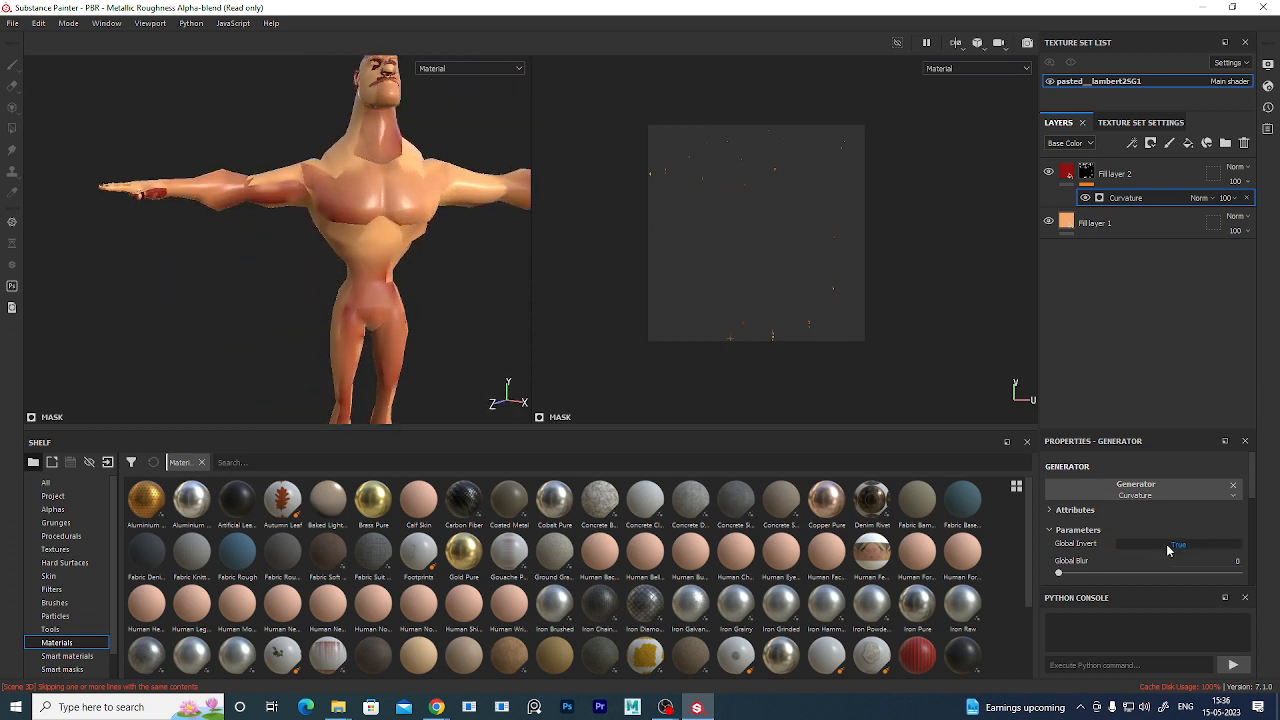
pyautogui.click(1170, 546)
pyautogui.click(1170, 546)
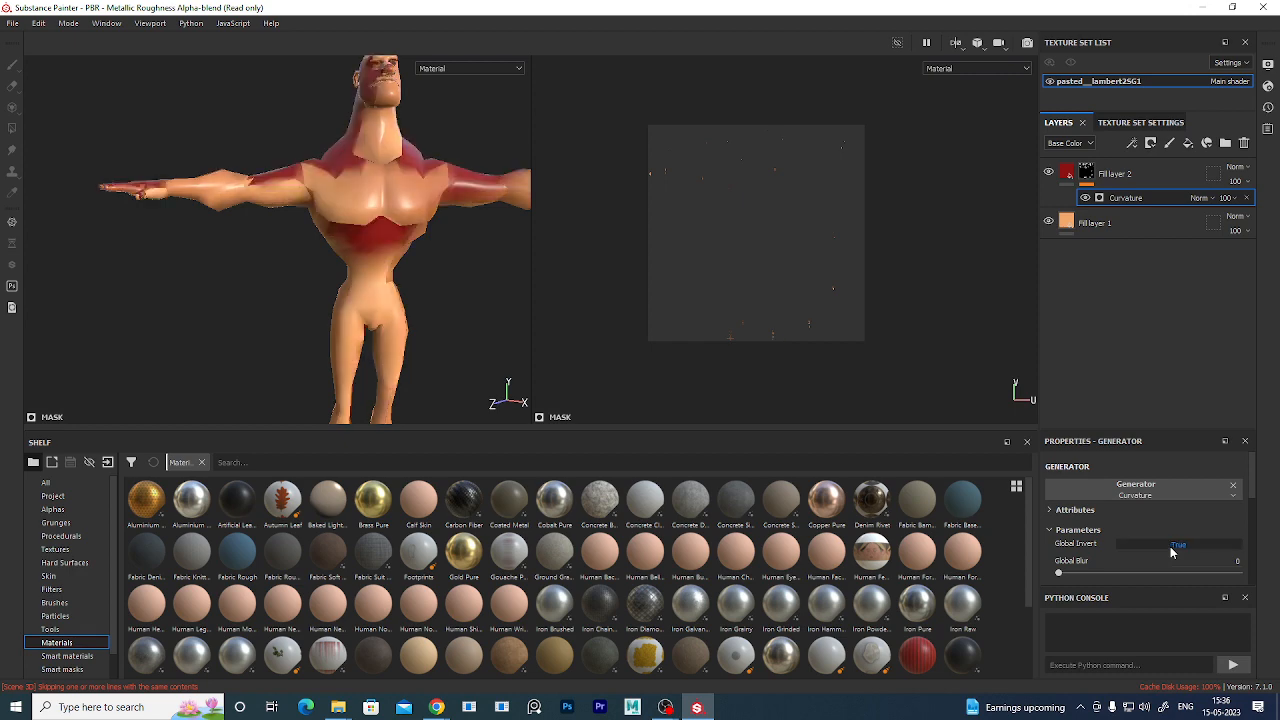
pyautogui.keyDown('alt'); pyautogui.moveTo(420, 220); pyautogui.dragTo(360, 287); pyautogui.keyUp('alt')
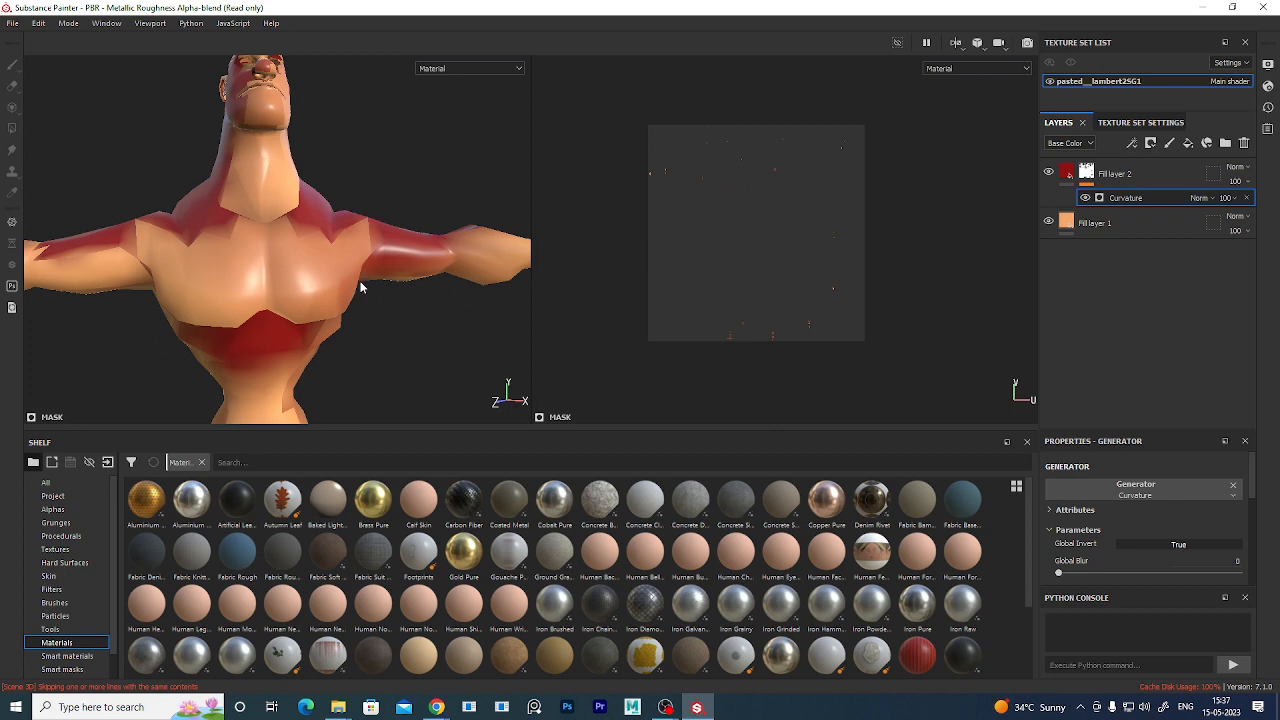
pyautogui.click(1203, 7)
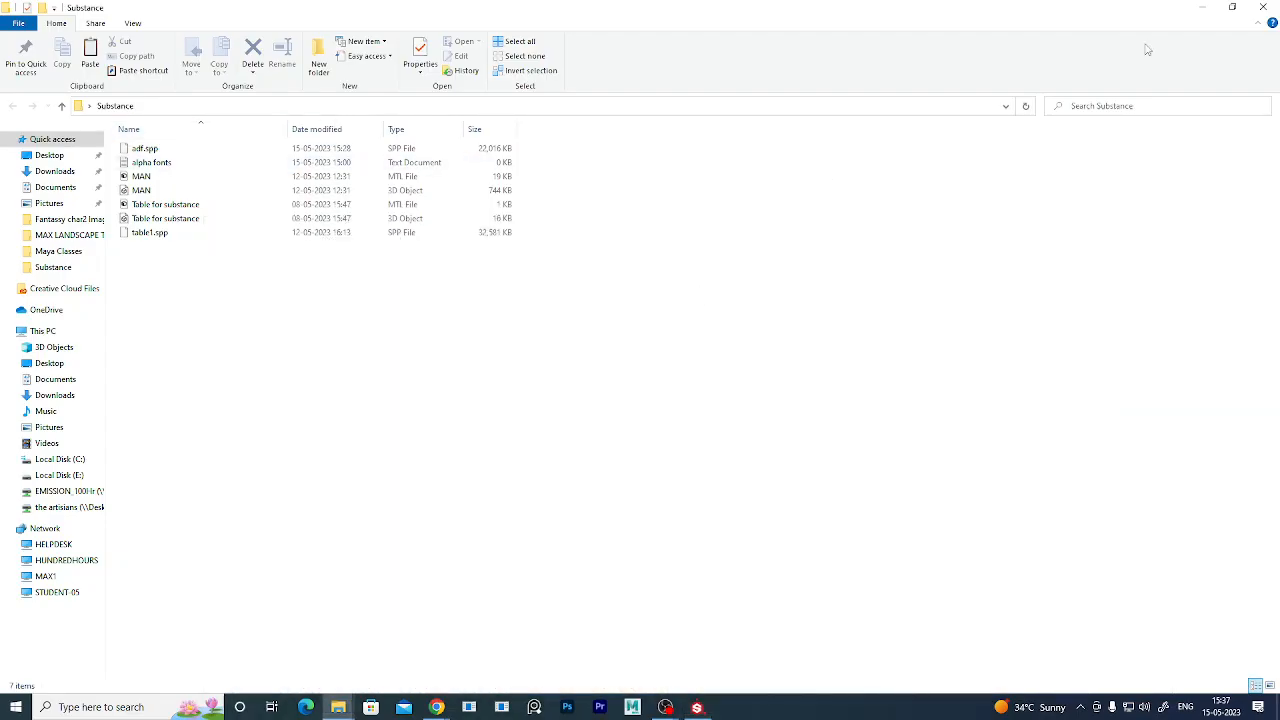
pyautogui.click(1203, 7)
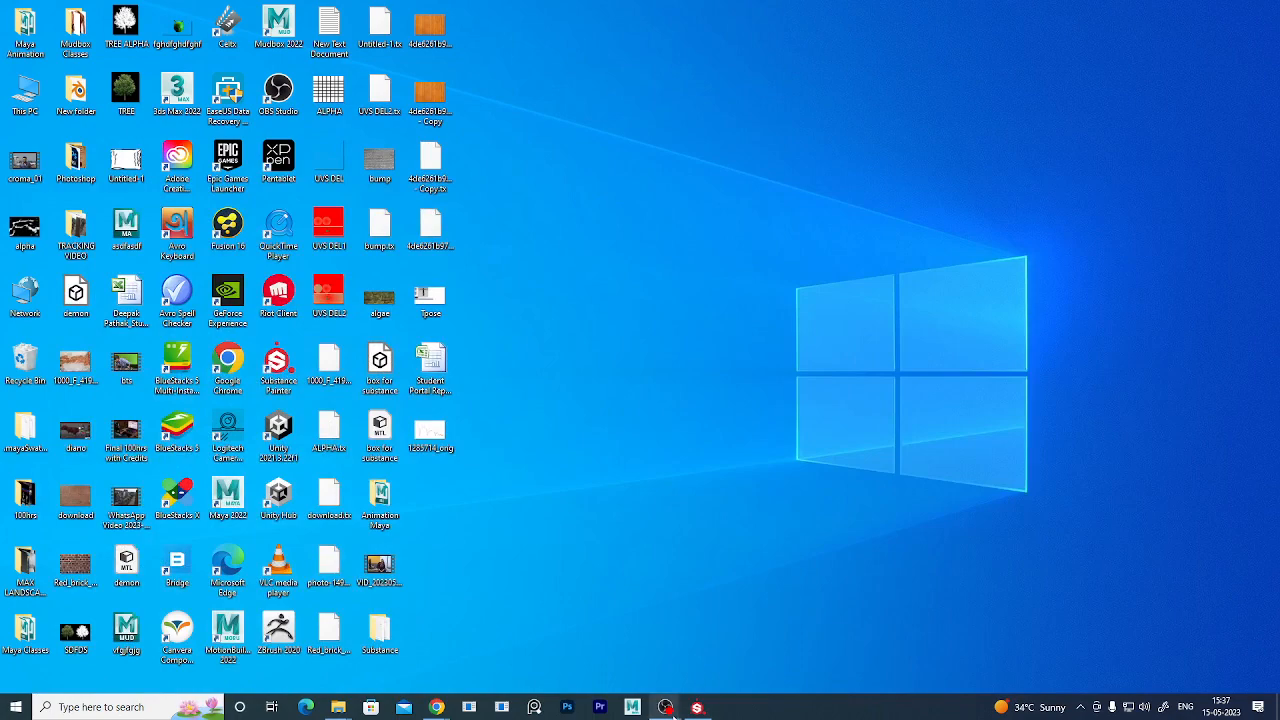
pyautogui.moveTo(674, 713)
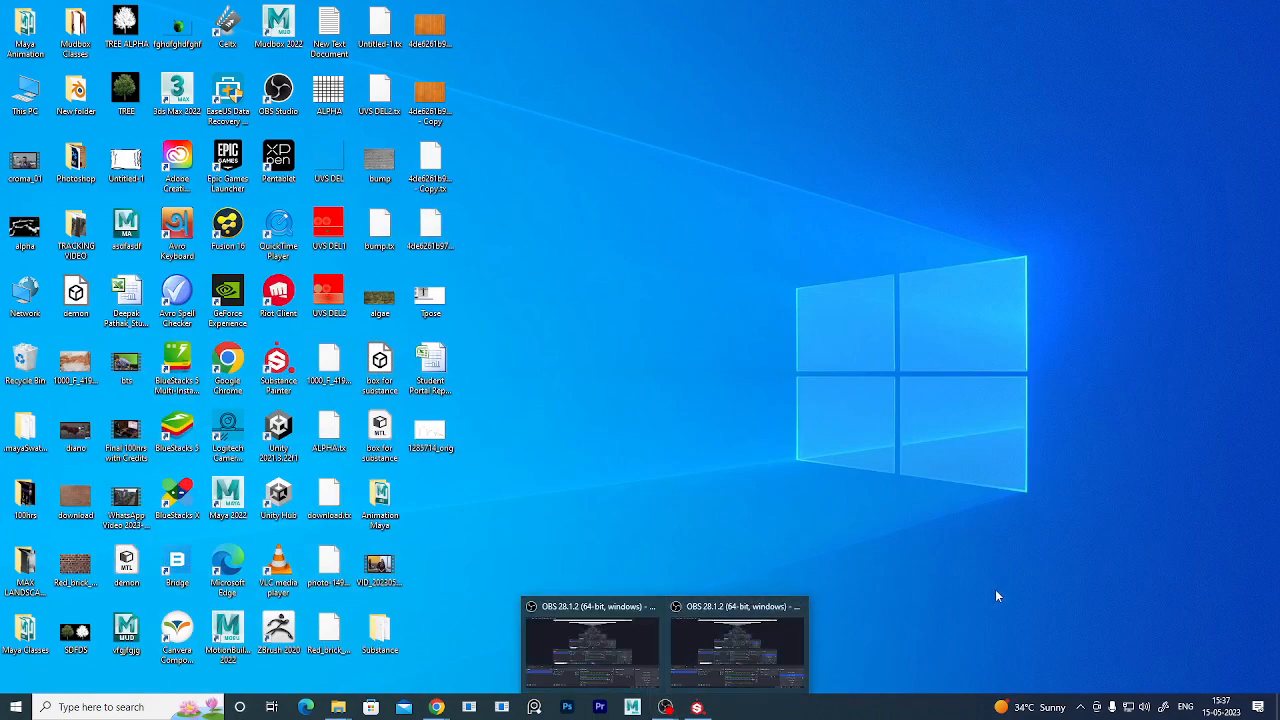